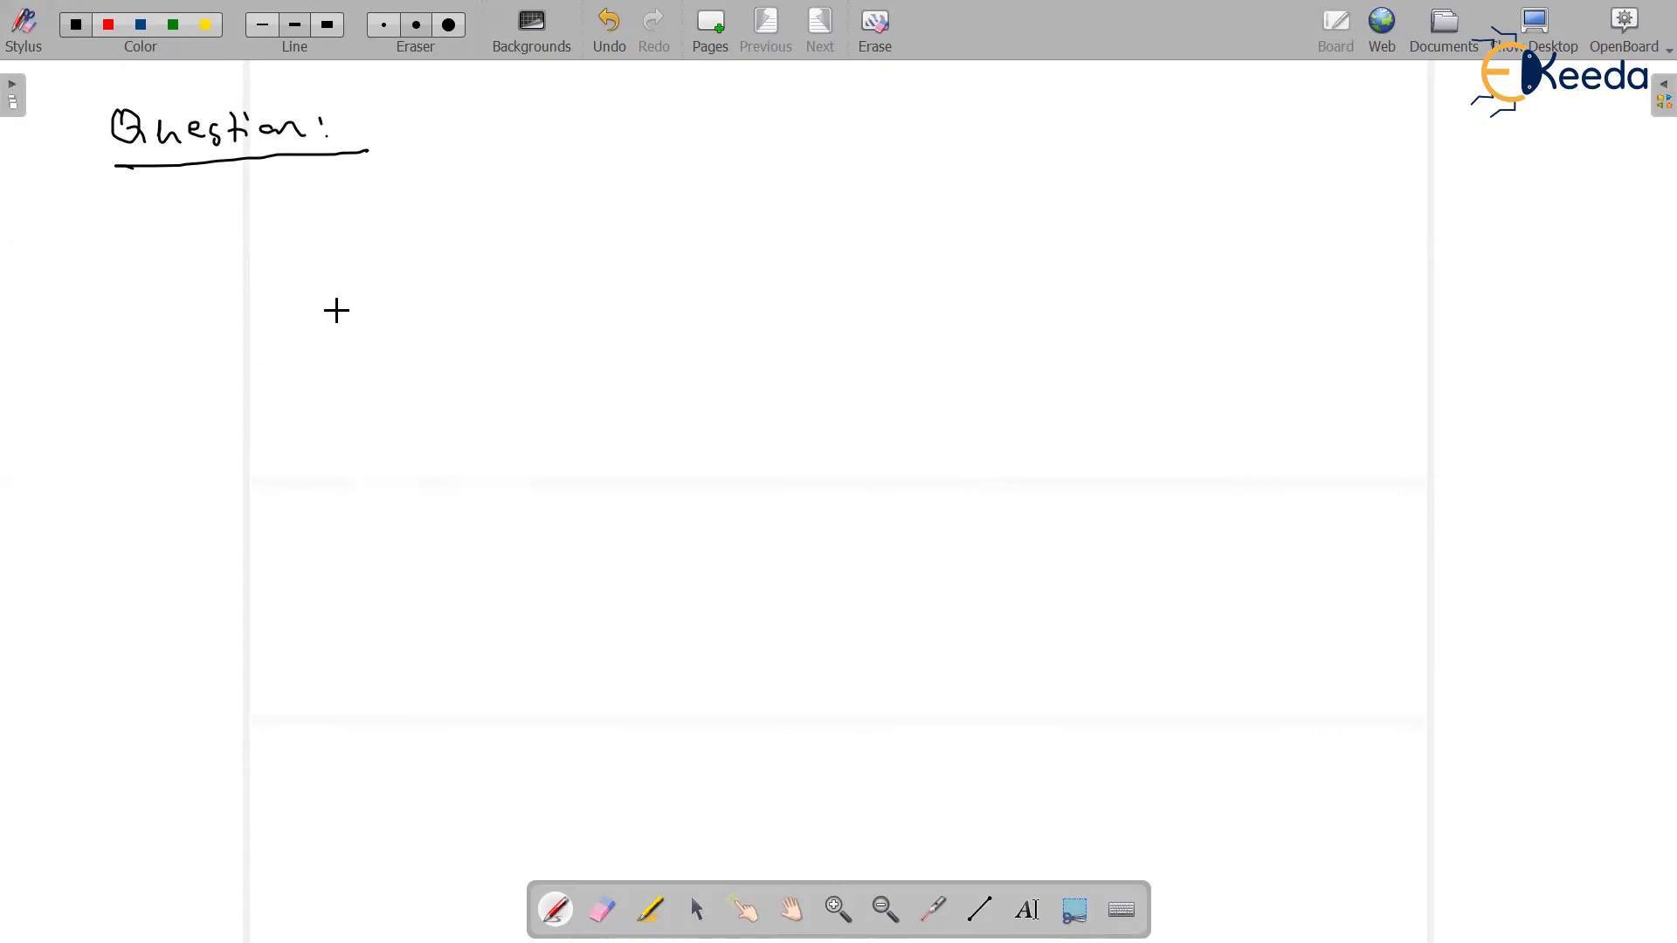
Handwrite 'A Spring Controlled Moving Iron' on the first line below the heading
{"action": "left_click_drag", "start_coordinate": [239, 228], "coordinate": [265, 214]}
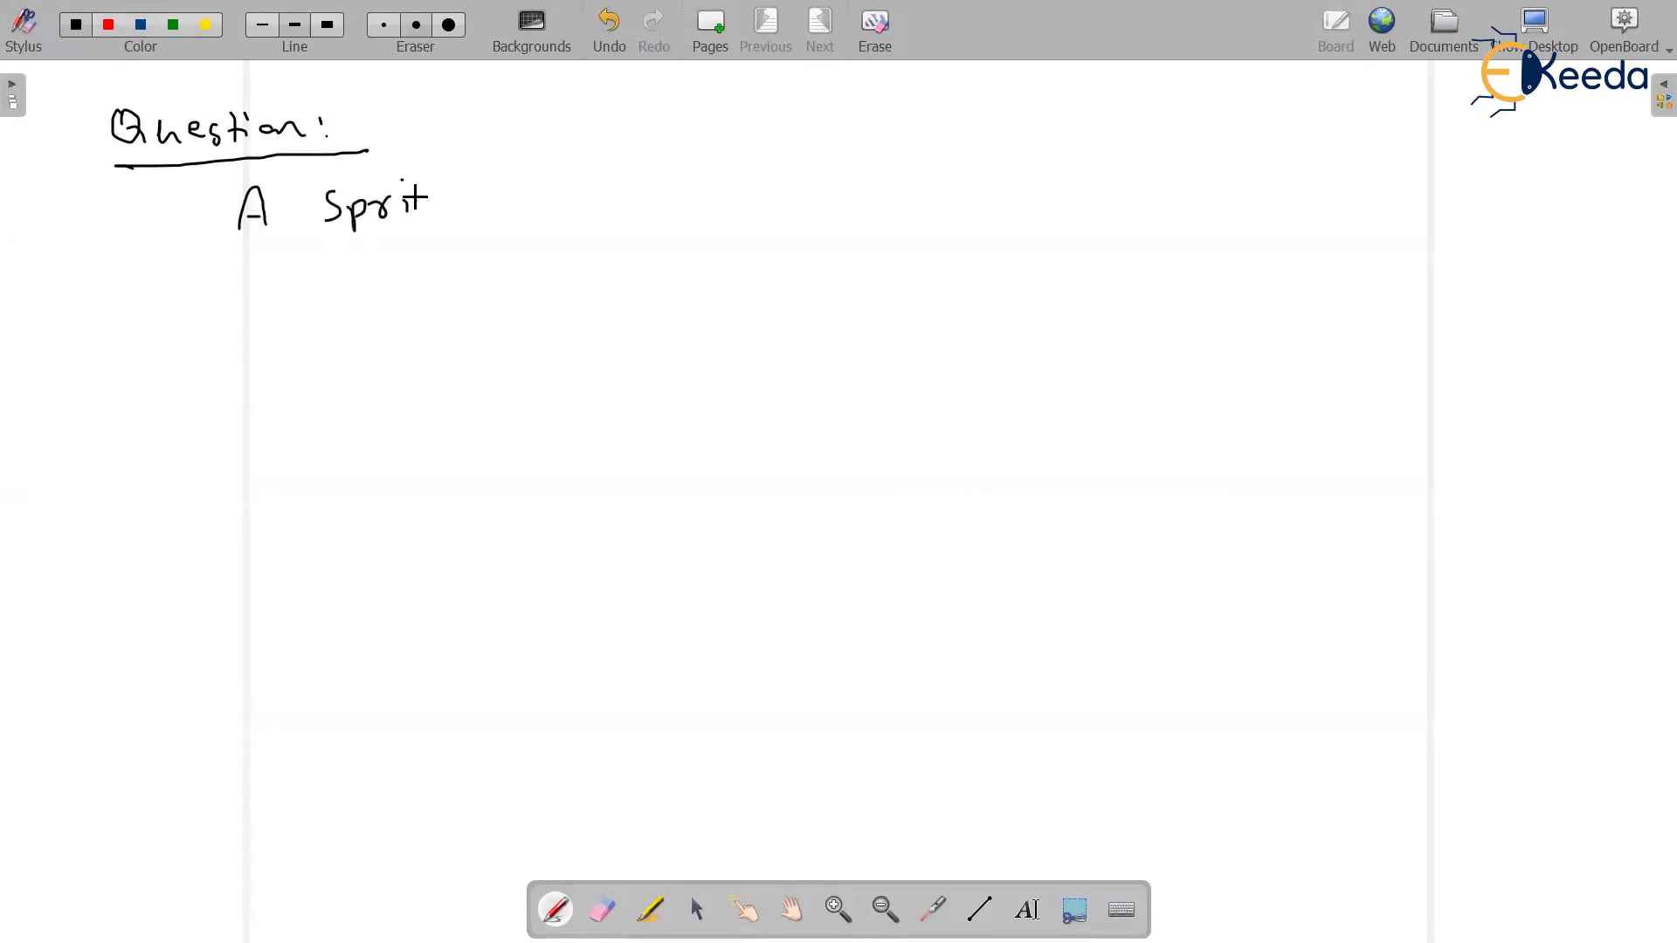
{"action": "mouse_move", "coordinate": [417, 200]}
{"action": "left_mouse_down"}
{"action": "mouse_move", "coordinate": [467, 200]}
{"action": "mouse_move", "coordinate": [479, 231]}
{"action": "left_mouse_up"}
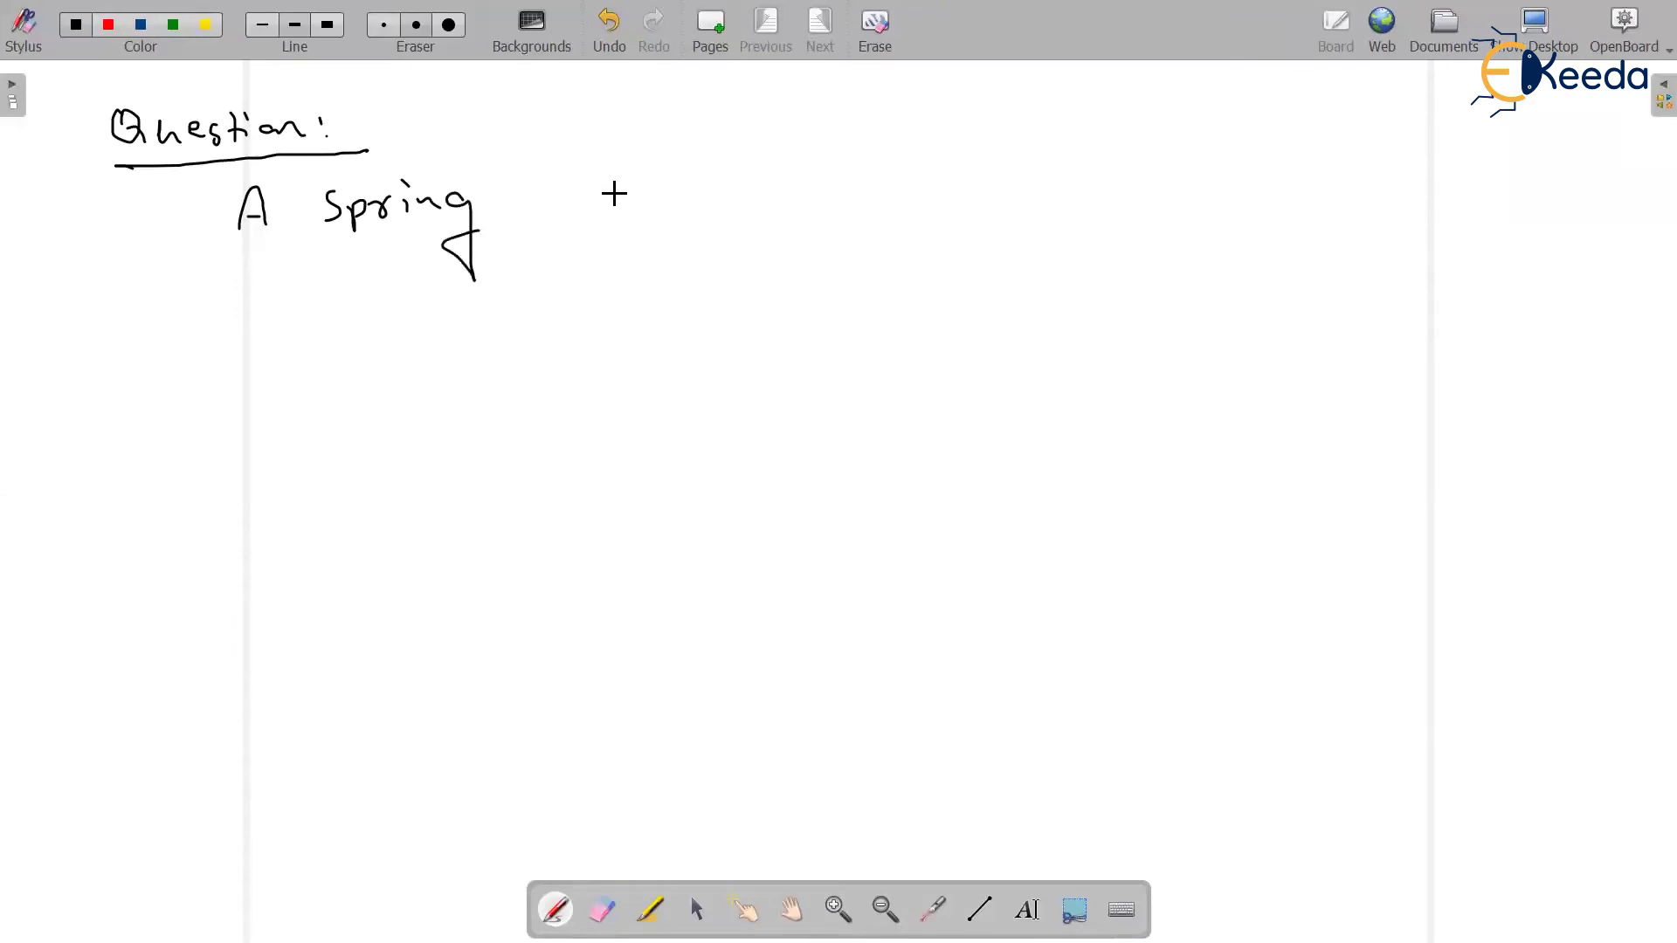
{"action": "mouse_move", "coordinate": [613, 180]}
{"action": "left_mouse_down"}
{"action": "mouse_move", "coordinate": [628, 232]}
{"action": "mouse_move", "coordinate": [742, 214]}
{"action": "left_mouse_up"}
{"action": "mouse_move", "coordinate": [772, 186]}
{"action": "left_mouse_down"}
{"action": "mouse_move", "coordinate": [771, 224]}
{"action": "mouse_move", "coordinate": [809, 225]}
{"action": "left_mouse_up"}
{"action": "left_click_drag", "start_coordinate": [859, 209], "coordinate": [870, 243]}
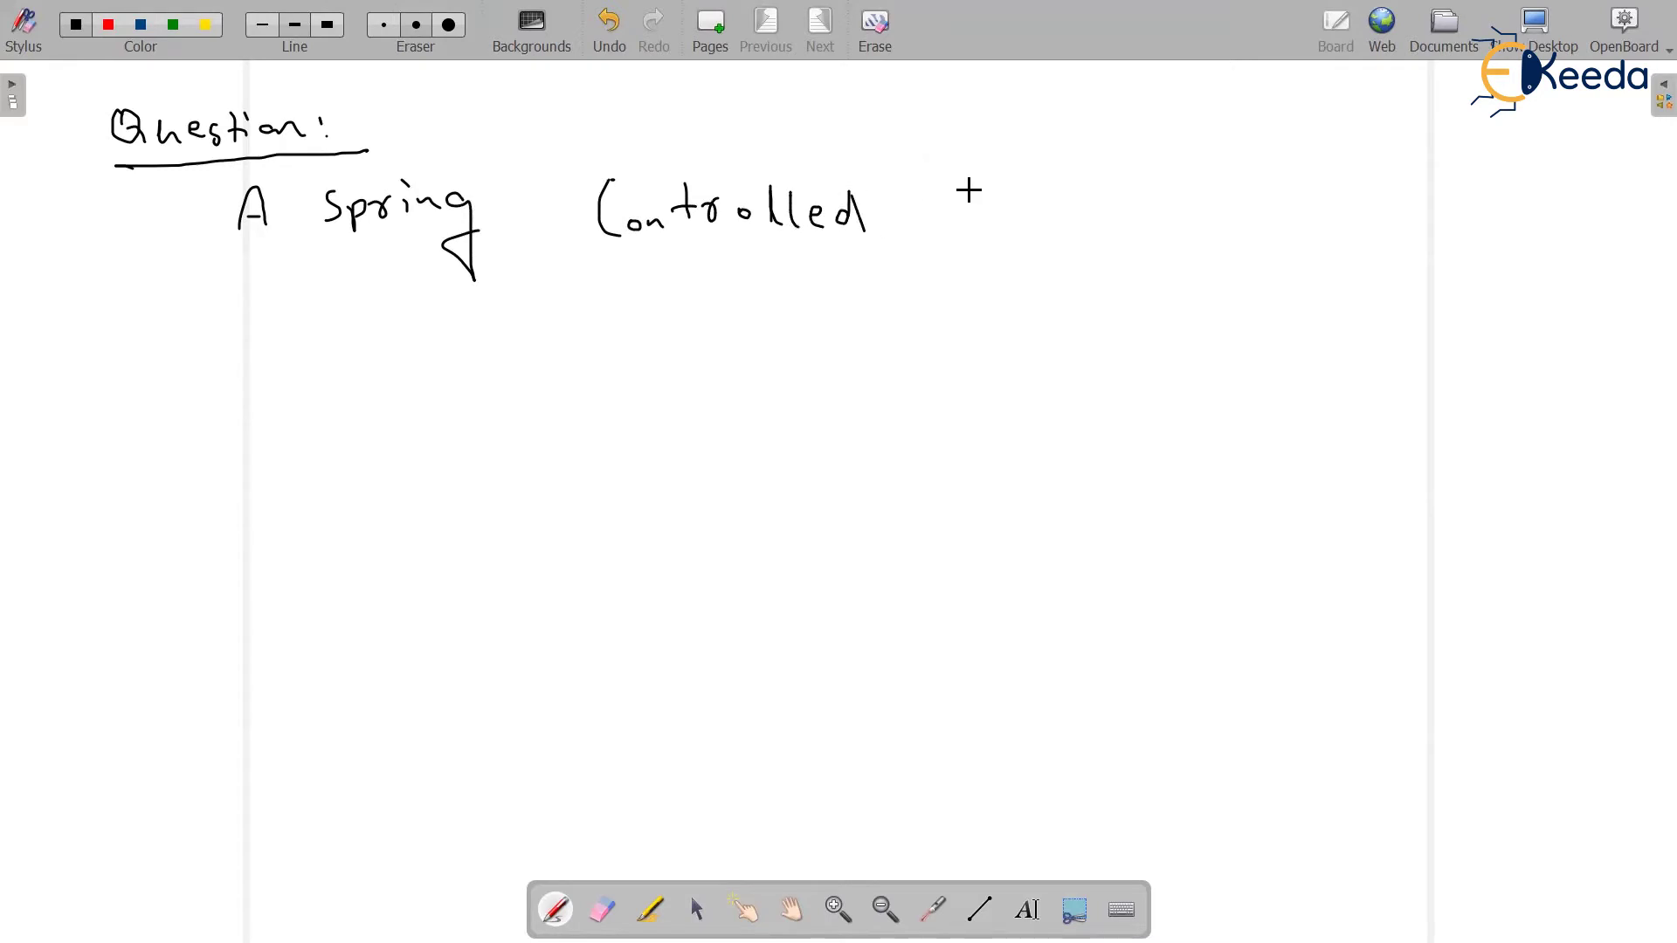
{"action": "left_click_drag", "start_coordinate": [969, 184], "coordinate": [1009, 215]}
{"action": "mouse_move", "coordinate": [1027, 205]}
{"action": "left_mouse_down"}
{"action": "mouse_move", "coordinate": [1062, 187]}
{"action": "mouse_move", "coordinate": [1118, 210]}
{"action": "mouse_move", "coordinate": [1186, 197]}
{"action": "left_mouse_up"}
{"action": "left_click_drag", "start_coordinate": [1170, 173], "coordinate": [1202, 168]}
{"action": "left_click_drag", "start_coordinate": [1177, 199], "coordinate": [1250, 189]}
{"action": "left_click_drag", "start_coordinate": [1276, 200], "coordinate": [1295, 196]}
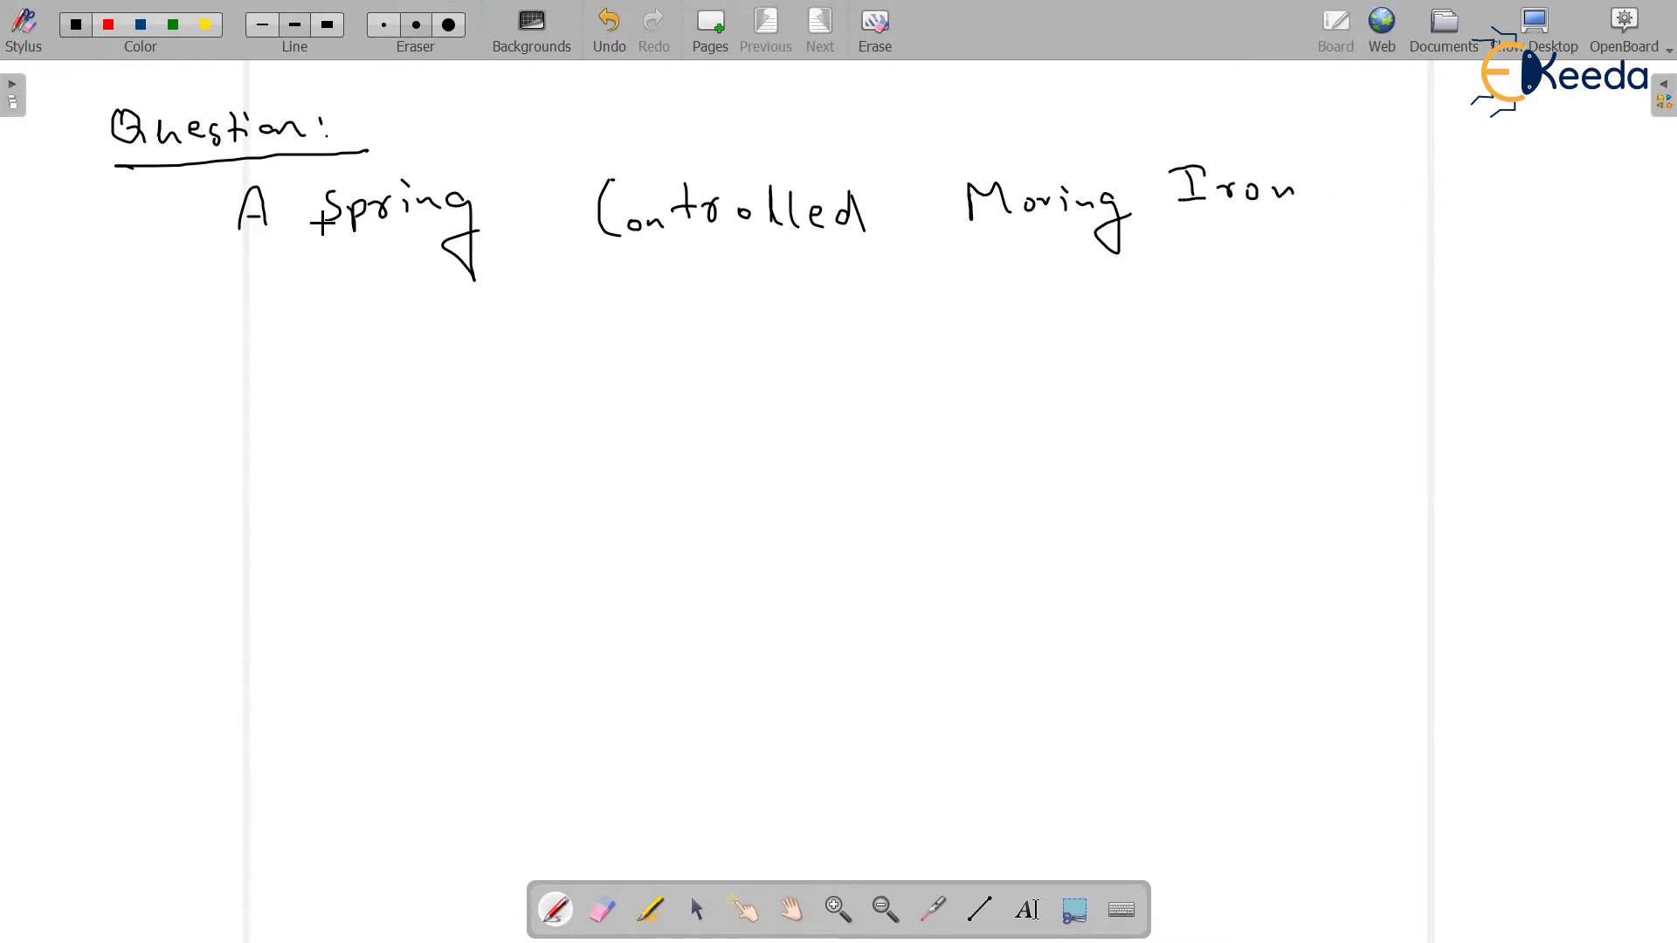
Write 'voltmeter draws a' at the start of the second line
{"action": "left_click_drag", "start_coordinate": [94, 294], "coordinate": [147, 301]}
{"action": "left_click_drag", "start_coordinate": [163, 285], "coordinate": [163, 312]}
{"action": "mouse_move", "coordinate": [180, 287]}
{"action": "left_mouse_down"}
{"action": "mouse_move", "coordinate": [181, 312]}
{"action": "mouse_move", "coordinate": [253, 309]}
{"action": "left_mouse_up"}
{"action": "left_click", "coordinate": [206, 304]}
{"action": "left_click_drag", "start_coordinate": [271, 283], "coordinate": [272, 311]}
{"action": "mouse_move", "coordinate": [262, 296]}
{"action": "left_mouse_down"}
{"action": "mouse_move", "coordinate": [306, 310]}
{"action": "mouse_move", "coordinate": [326, 287]}
{"action": "left_mouse_up"}
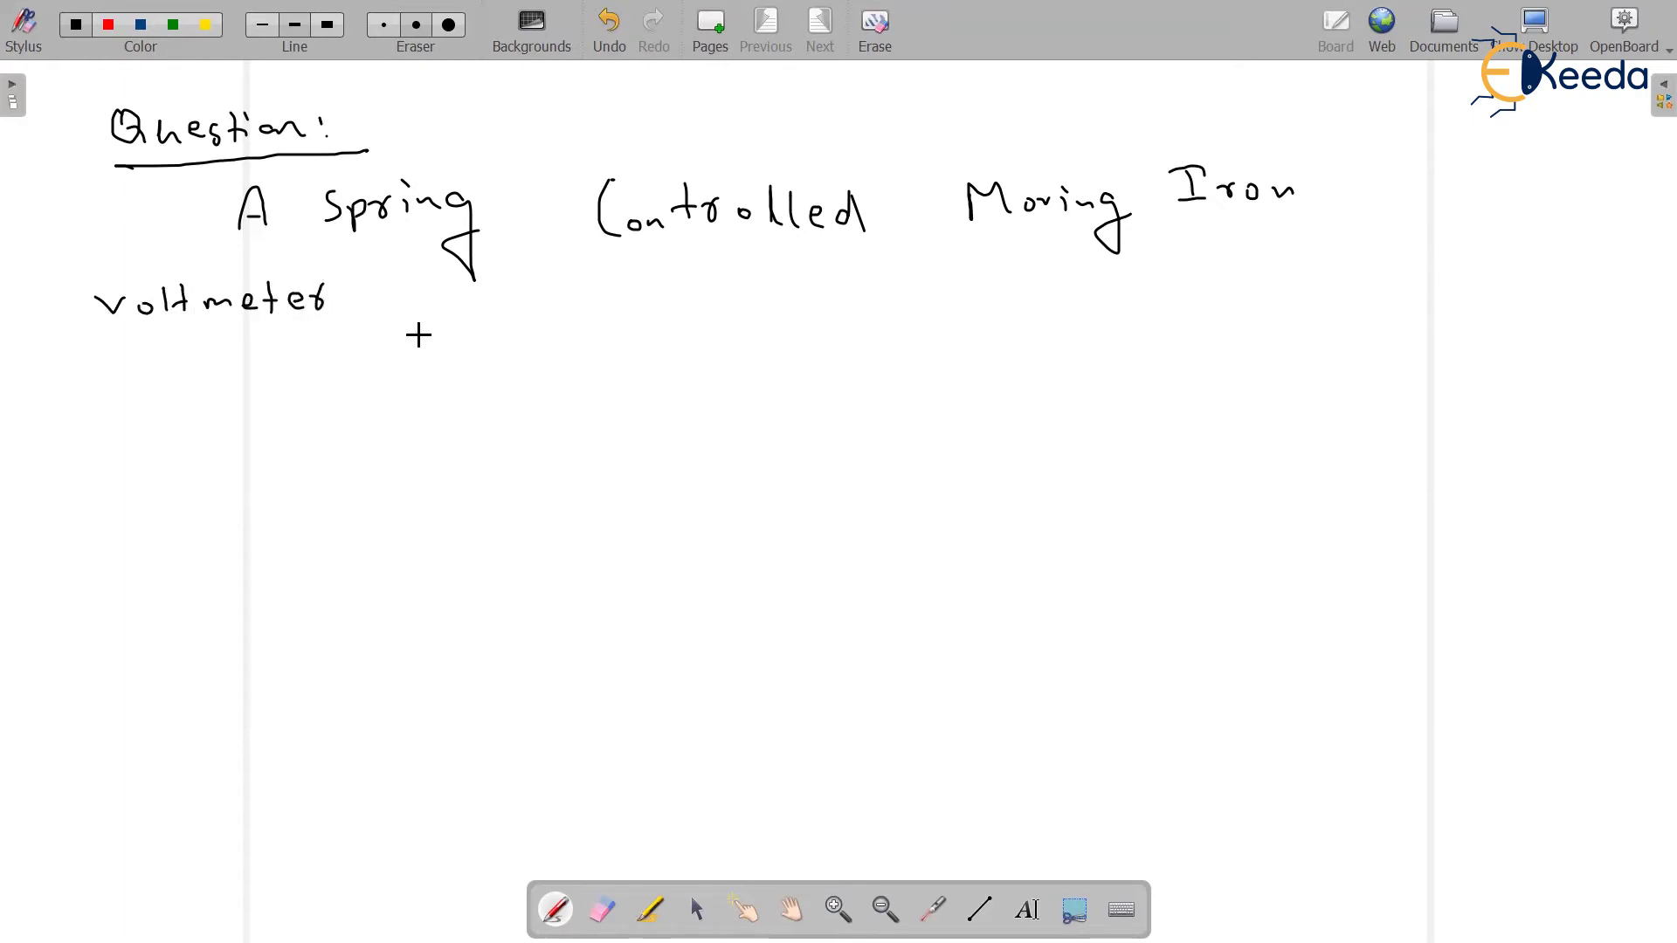
{"action": "left_click_drag", "start_coordinate": [449, 308], "coordinate": [451, 285]}
{"action": "left_click_drag", "start_coordinate": [460, 306], "coordinate": [463, 321]}
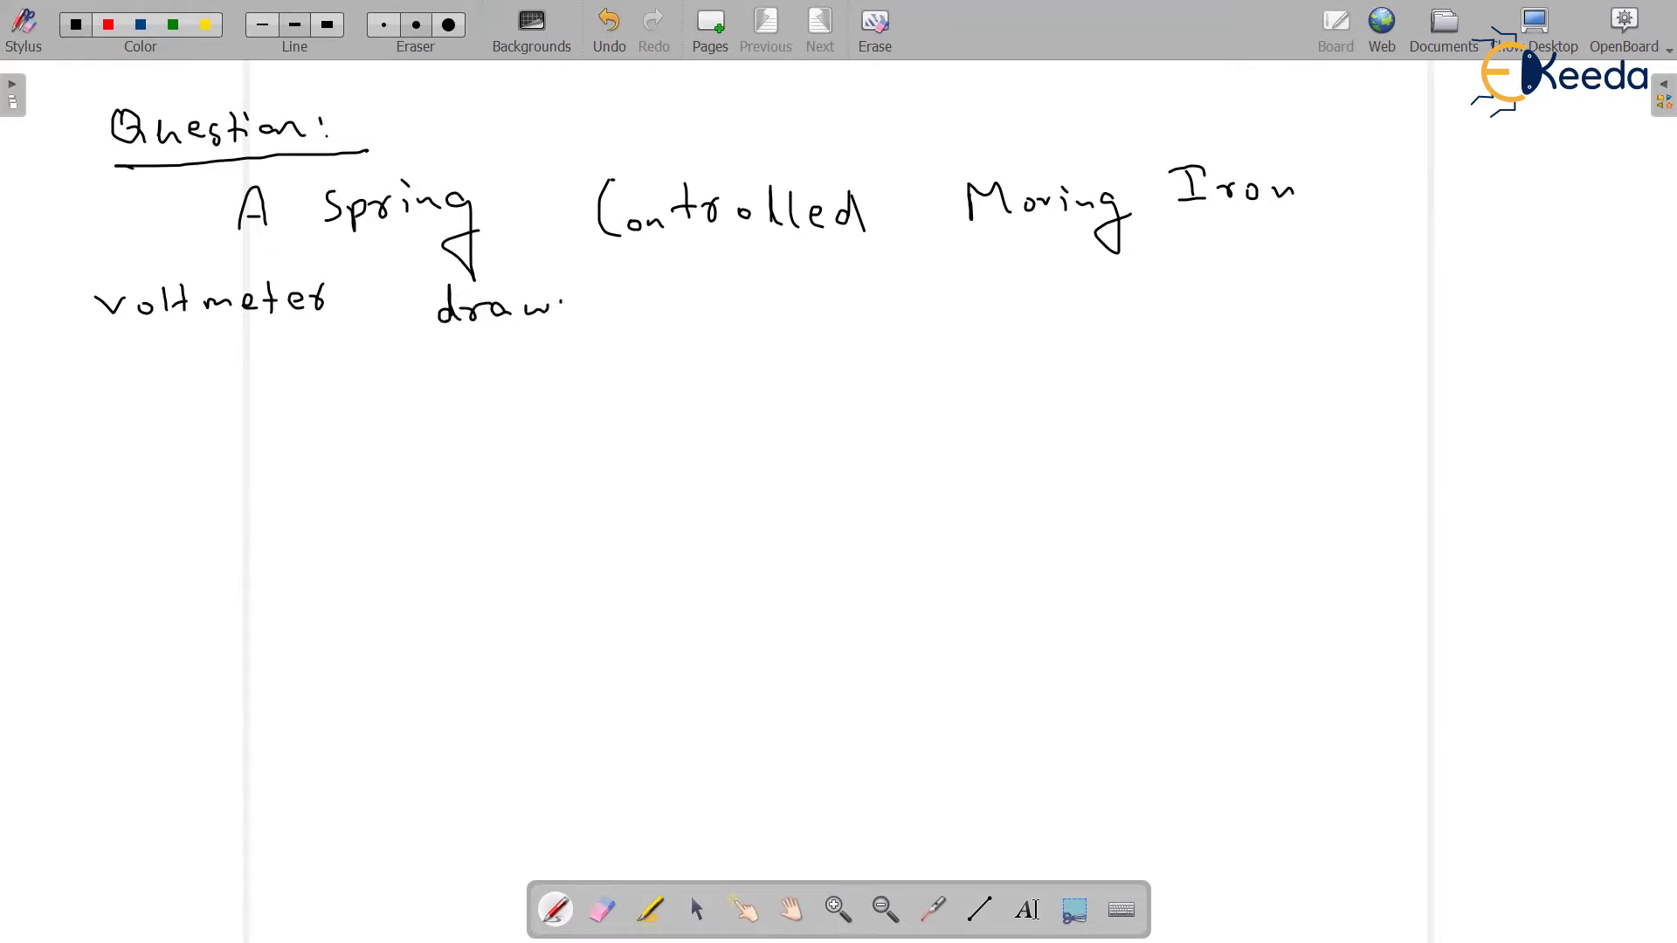
{"action": "mouse_move", "coordinate": [562, 303]}
{"action": "left_mouse_down"}
{"action": "mouse_move", "coordinate": [552, 320]}
{"action": "mouse_move", "coordinate": [658, 308]}
{"action": "left_mouse_up"}
Continue with 'Current of 1mA for', then 'full Scale' on the third line
{"action": "left_click_drag", "start_coordinate": [760, 286], "coordinate": [777, 327]}
{"action": "mouse_move", "coordinate": [786, 309]}
{"action": "left_mouse_down"}
{"action": "mouse_move", "coordinate": [805, 323]}
{"action": "mouse_move", "coordinate": [834, 310]}
{"action": "left_mouse_up"}
{"action": "left_click_drag", "start_coordinate": [841, 323], "coordinate": [941, 300]}
{"action": "left_click_drag", "start_coordinate": [1053, 317], "coordinate": [1064, 271]}
{"action": "left_click_drag", "start_coordinate": [1048, 299], "coordinate": [1067, 299]}
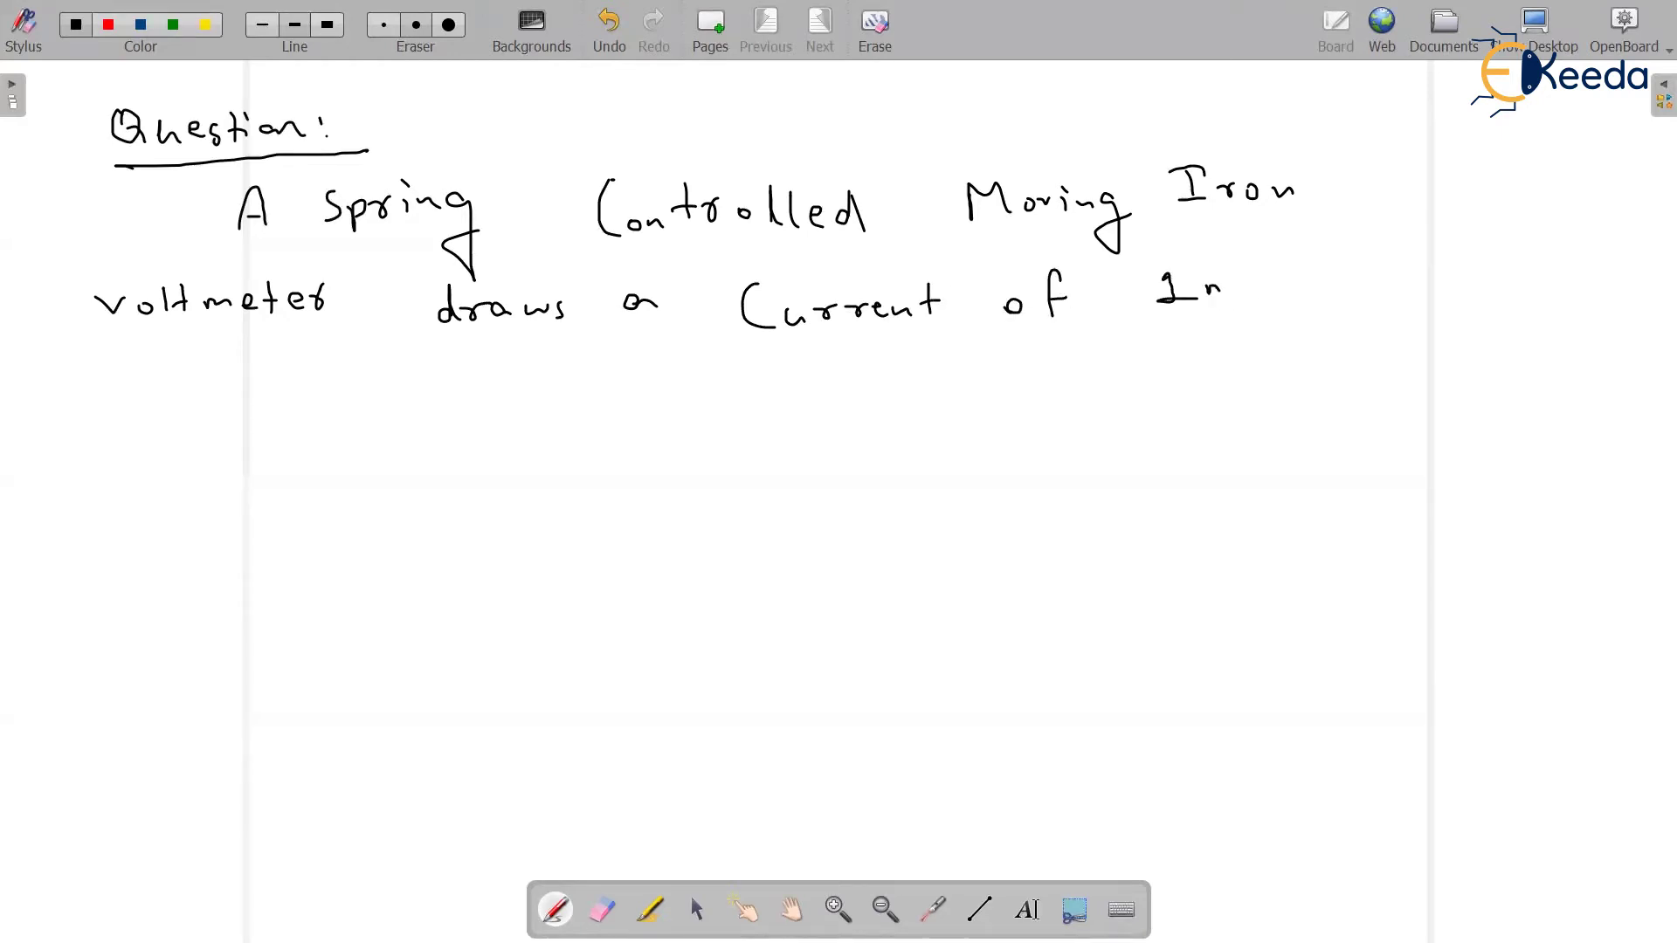
{"action": "left_click_drag", "start_coordinate": [1221, 288], "coordinate": [1237, 299]}
{"action": "left_click_drag", "start_coordinate": [1255, 301], "coordinate": [1378, 289]}
{"action": "left_click_drag", "start_coordinate": [1393, 283], "coordinate": [1434, 278]}
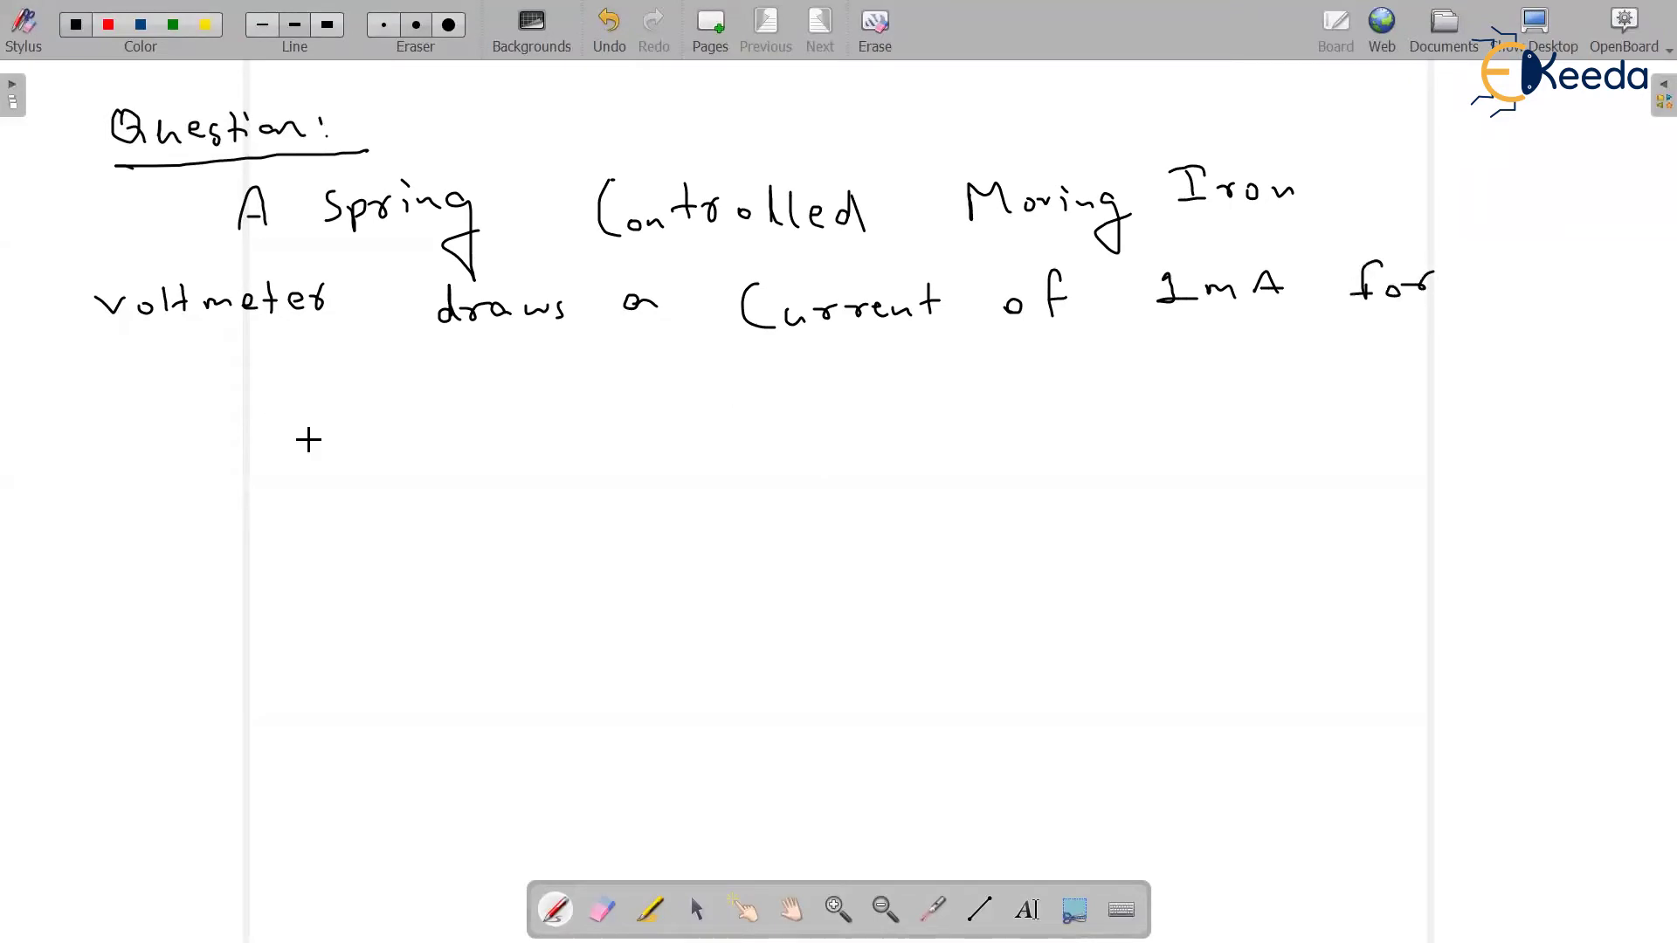
{"action": "left_click_drag", "start_coordinate": [128, 365], "coordinate": [127, 432]}
{"action": "left_click_drag", "start_coordinate": [105, 413], "coordinate": [313, 402]}
{"action": "left_click_drag", "start_coordinate": [341, 388], "coordinate": [408, 400]}
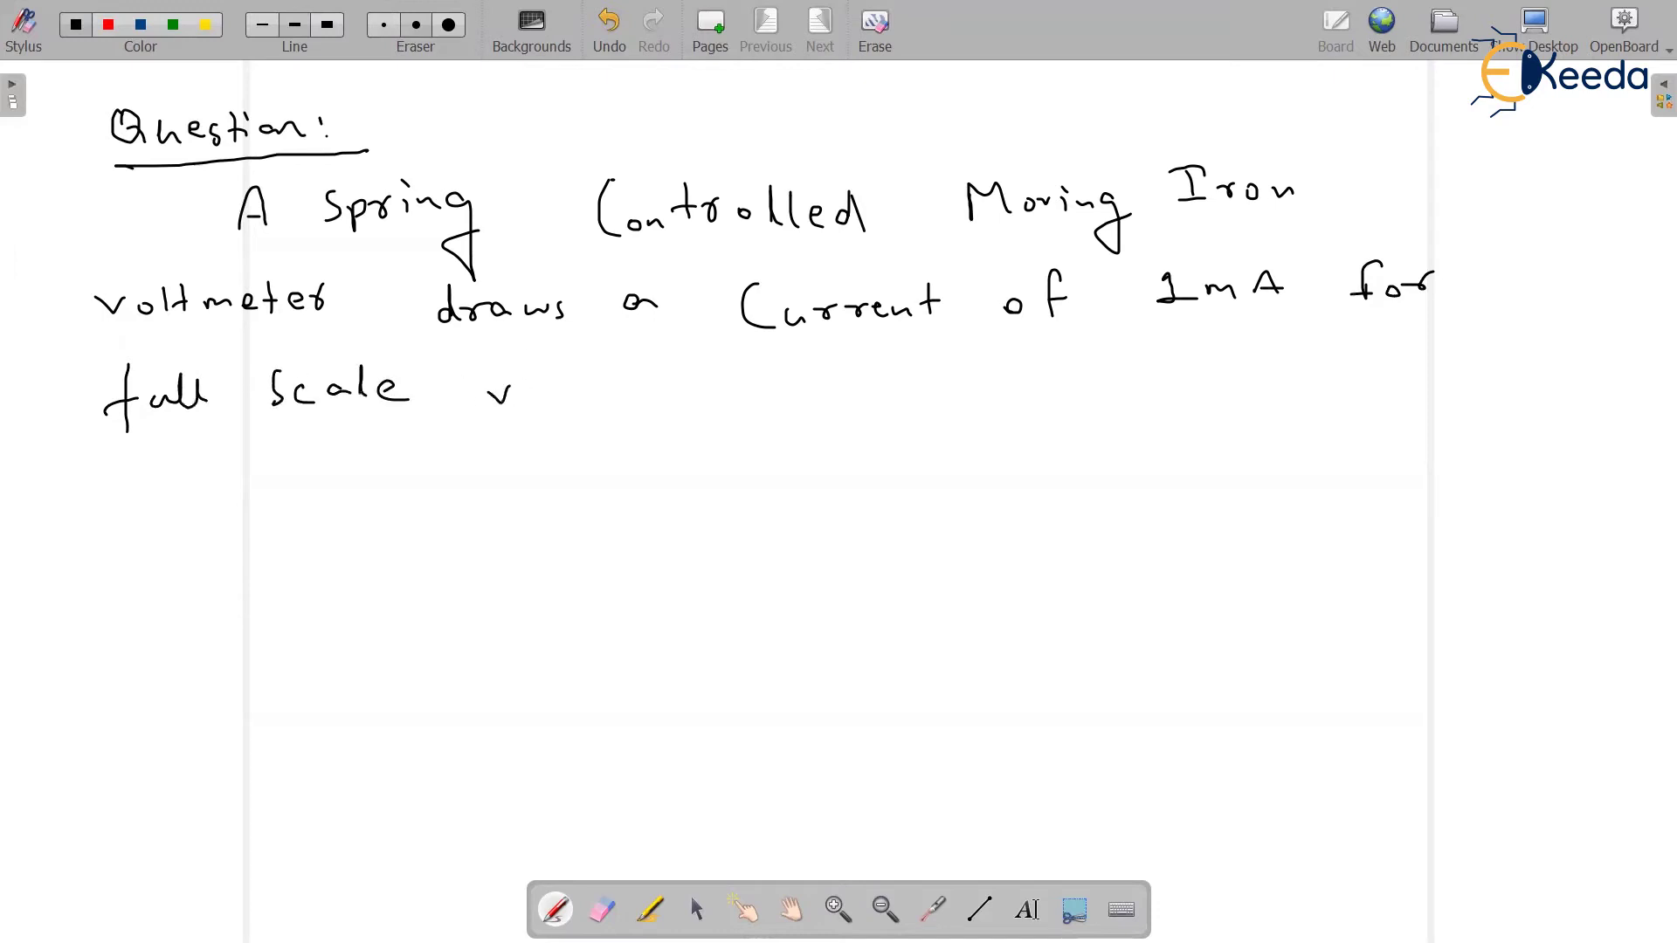
Write 'value of 100V, if it draws' to finish the third line
{"action": "left_click_drag", "start_coordinate": [579, 395], "coordinate": [689, 391]}
{"action": "mouse_move", "coordinate": [725, 351]}
{"action": "left_mouse_down"}
{"action": "mouse_move", "coordinate": [716, 412]}
{"action": "mouse_move", "coordinate": [738, 379]}
{"action": "left_mouse_up"}
{"action": "left_click_drag", "start_coordinate": [870, 375], "coordinate": [873, 378]}
{"action": "left_click_drag", "start_coordinate": [912, 374], "coordinate": [963, 371]}
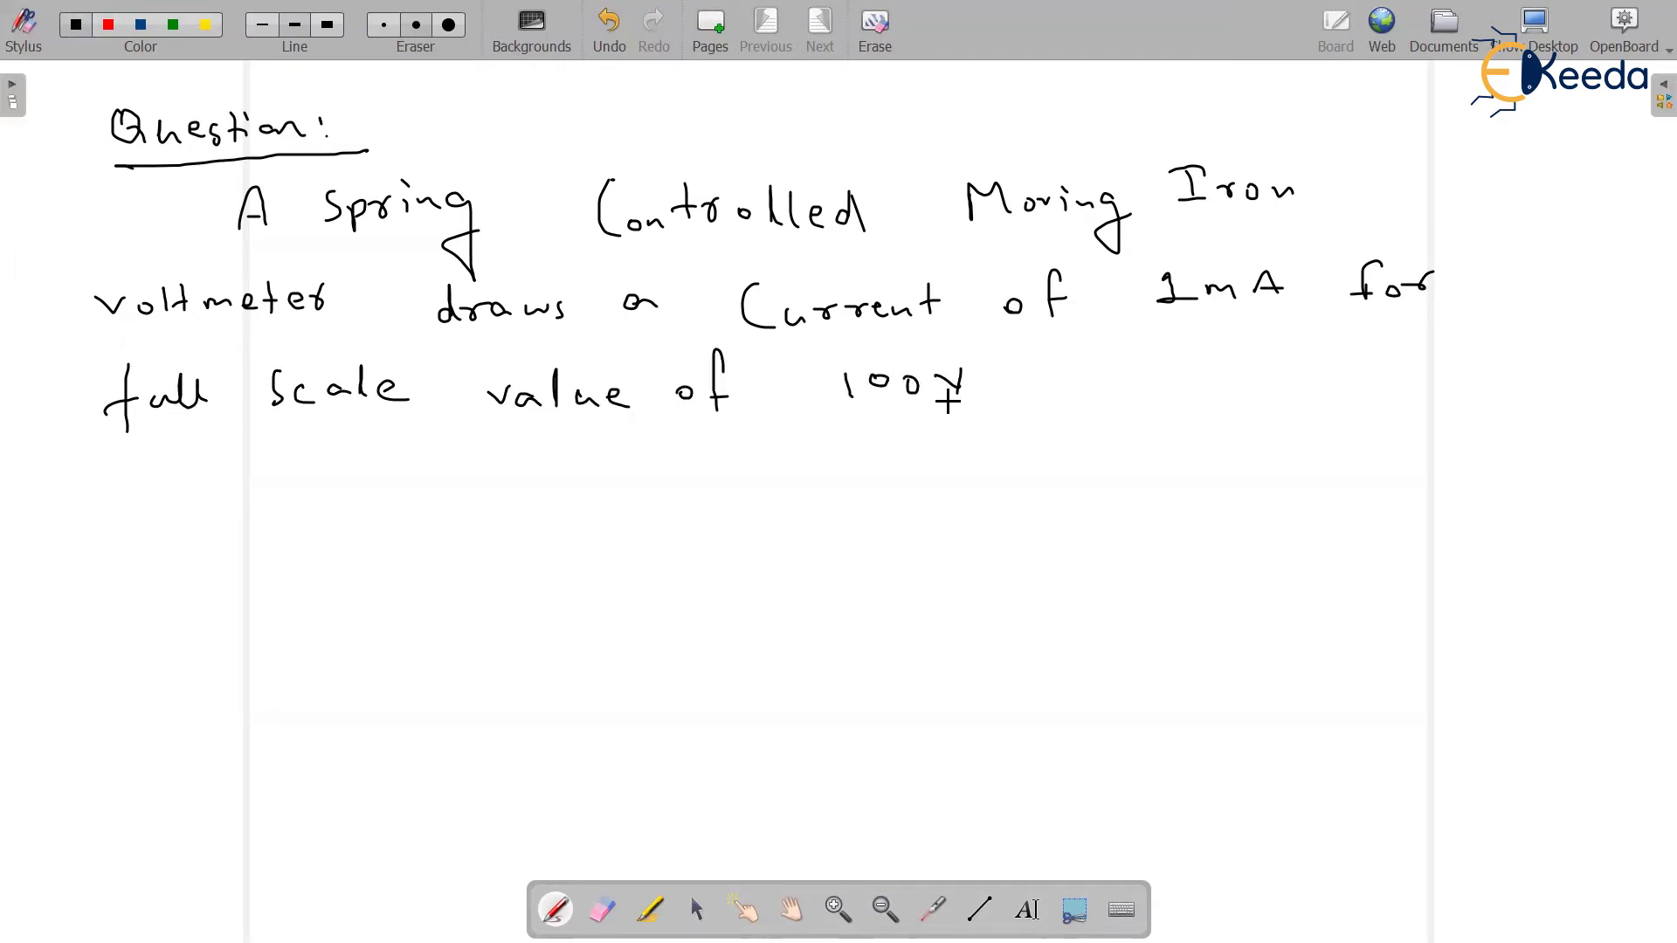
{"action": "left_click_drag", "start_coordinate": [990, 394], "coordinate": [978, 413]}
{"action": "mouse_move", "coordinate": [1063, 370]}
{"action": "left_mouse_down"}
{"action": "mouse_move", "coordinate": [1065, 400]}
{"action": "mouse_move", "coordinate": [1085, 403]}
{"action": "left_mouse_up"}
{"action": "left_click_drag", "start_coordinate": [1076, 382], "coordinate": [1108, 383]}
{"action": "left_click_drag", "start_coordinate": [1209, 382], "coordinate": [1210, 399]}
{"action": "left_click_drag", "start_coordinate": [1209, 366], "coordinate": [1210, 368]}
{"action": "mouse_move", "coordinate": [1226, 368]}
{"action": "left_mouse_down"}
{"action": "mouse_move", "coordinate": [1226, 403]}
{"action": "mouse_move", "coordinate": [1250, 386]}
{"action": "left_mouse_up"}
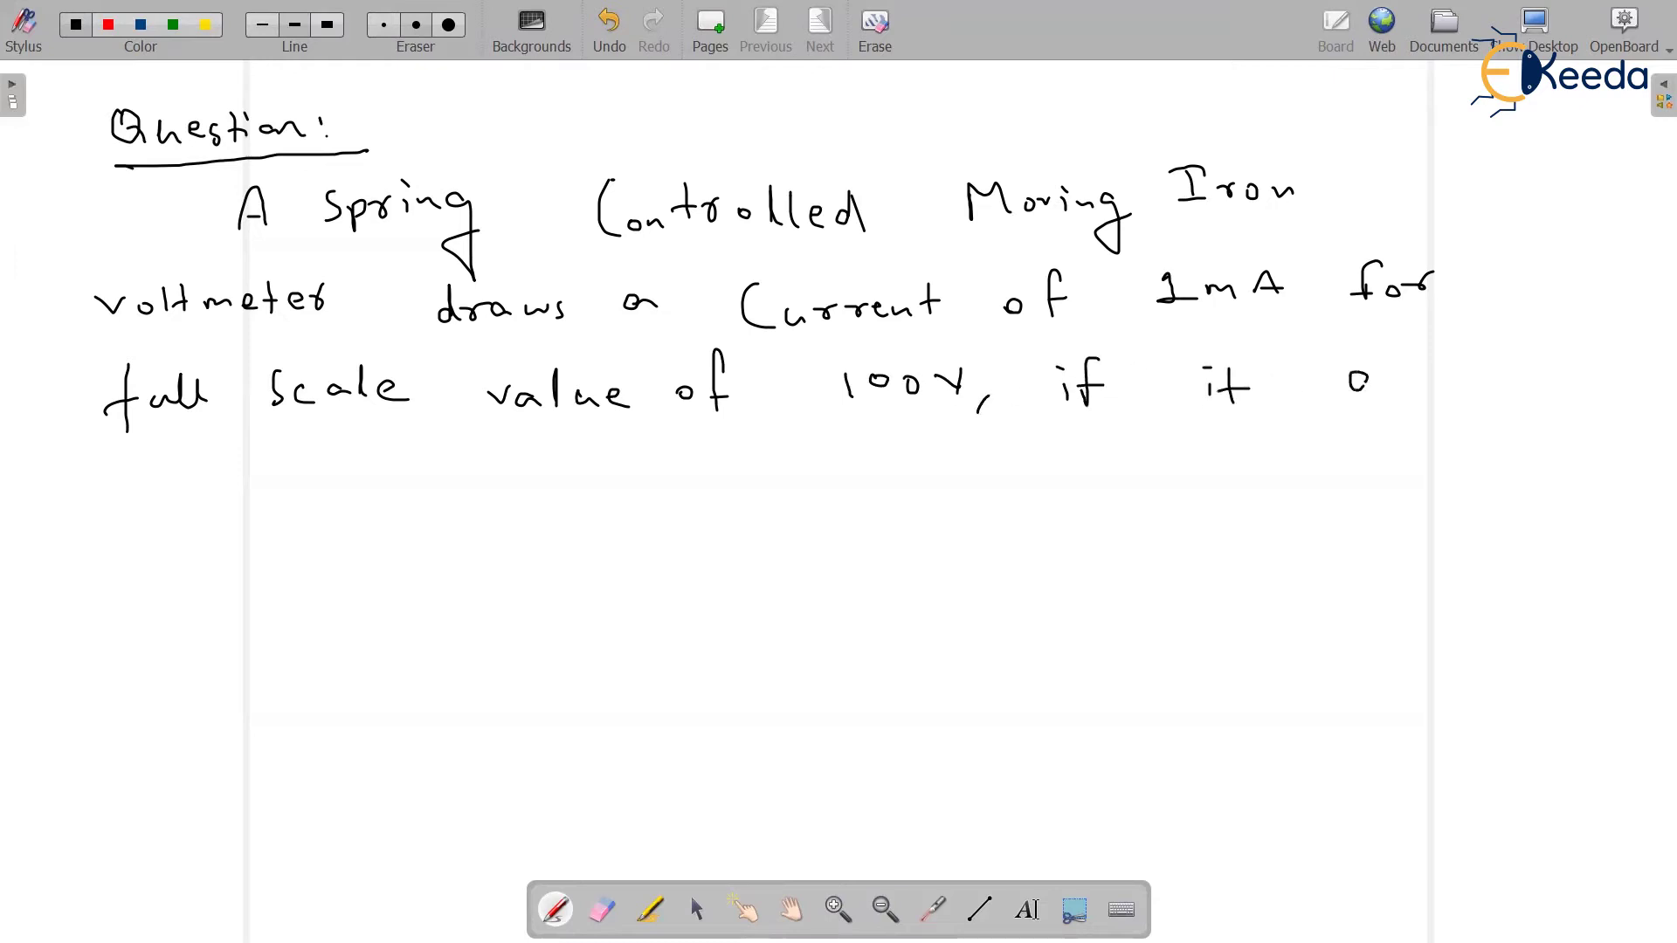
{"action": "left_click_drag", "start_coordinate": [1370, 352], "coordinate": [1365, 391]}
{"action": "left_click_drag", "start_coordinate": [1380, 378], "coordinate": [1553, 378]}
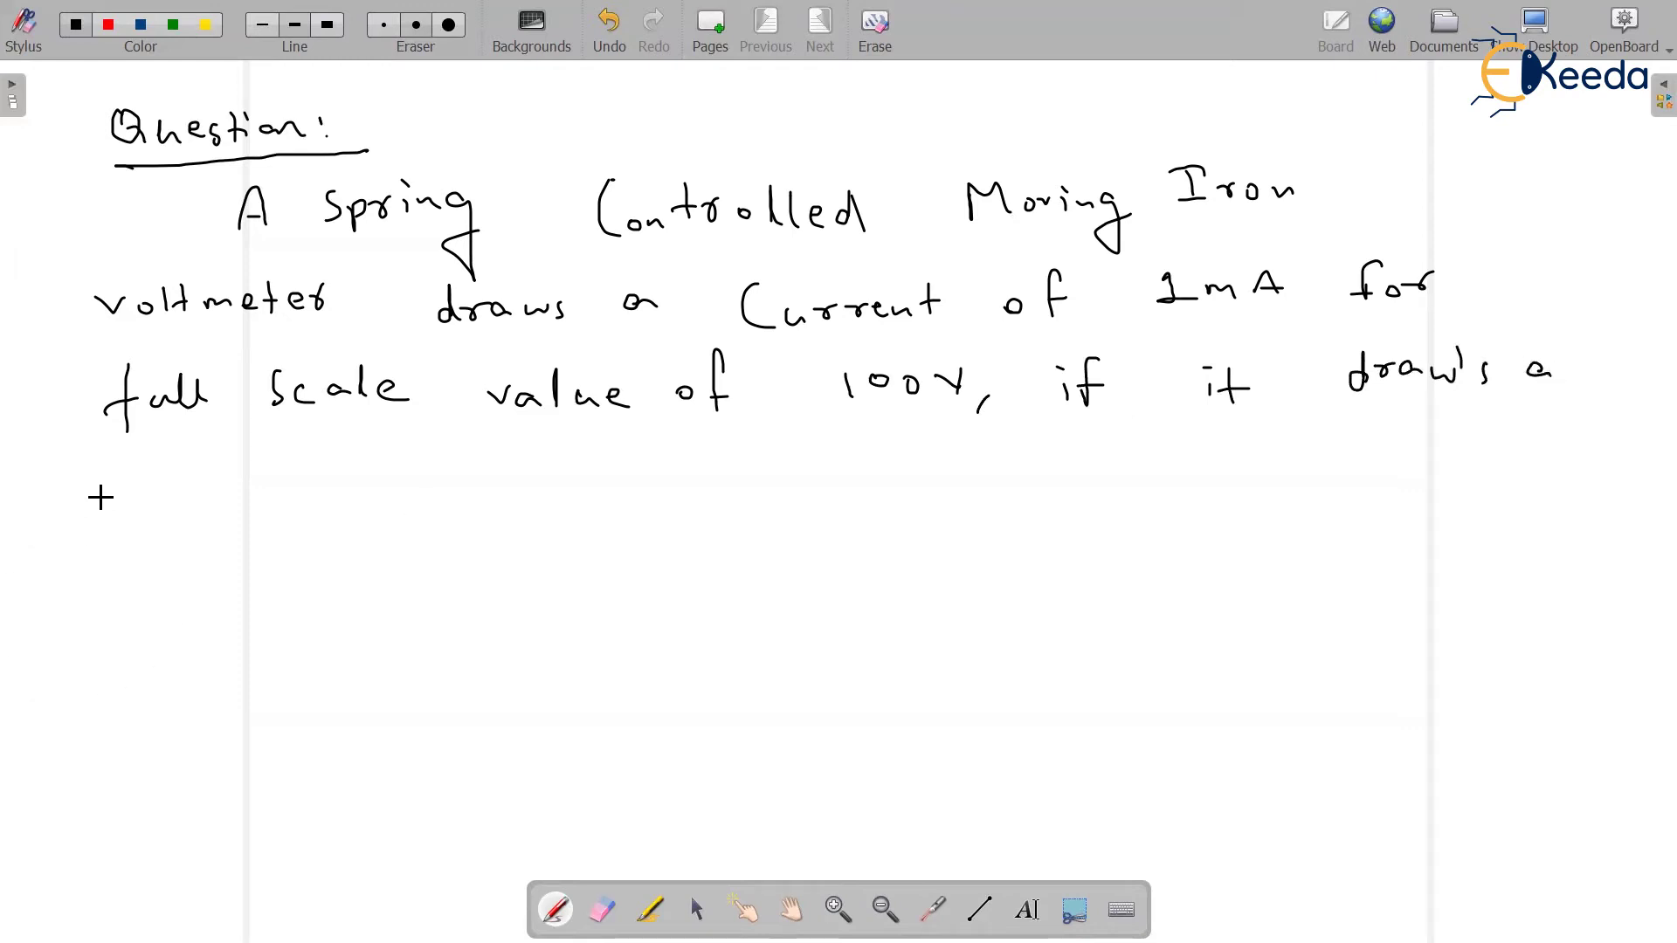
Write 'a Current of 0.5mA,' on the fourth line
{"action": "mouse_move", "coordinate": [117, 476]}
{"action": "left_mouse_down"}
{"action": "mouse_move", "coordinate": [103, 505]}
{"action": "mouse_move", "coordinate": [122, 515]}
{"action": "left_mouse_up"}
{"action": "mouse_move", "coordinate": [131, 496]}
{"action": "left_mouse_down"}
{"action": "mouse_move", "coordinate": [158, 517]}
{"action": "mouse_move", "coordinate": [192, 503]}
{"action": "left_mouse_up"}
{"action": "left_click_drag", "start_coordinate": [198, 496], "coordinate": [276, 510]}
{"action": "left_click_drag", "start_coordinate": [283, 479], "coordinate": [284, 508]}
{"action": "mouse_move", "coordinate": [271, 493]}
{"action": "left_mouse_down"}
{"action": "mouse_move", "coordinate": [358, 491]}
{"action": "mouse_move", "coordinate": [389, 515]}
{"action": "left_mouse_up"}
{"action": "mouse_move", "coordinate": [384, 494]}
{"action": "left_mouse_down"}
{"action": "mouse_move", "coordinate": [558, 478]}
{"action": "mouse_move", "coordinate": [651, 492]}
{"action": "left_mouse_up"}
{"action": "left_click", "coordinate": [513, 495]}
{"action": "mouse_move", "coordinate": [627, 481]}
{"action": "left_mouse_down"}
{"action": "mouse_move", "coordinate": [659, 479]}
{"action": "mouse_move", "coordinate": [659, 523]}
{"action": "left_mouse_up"}
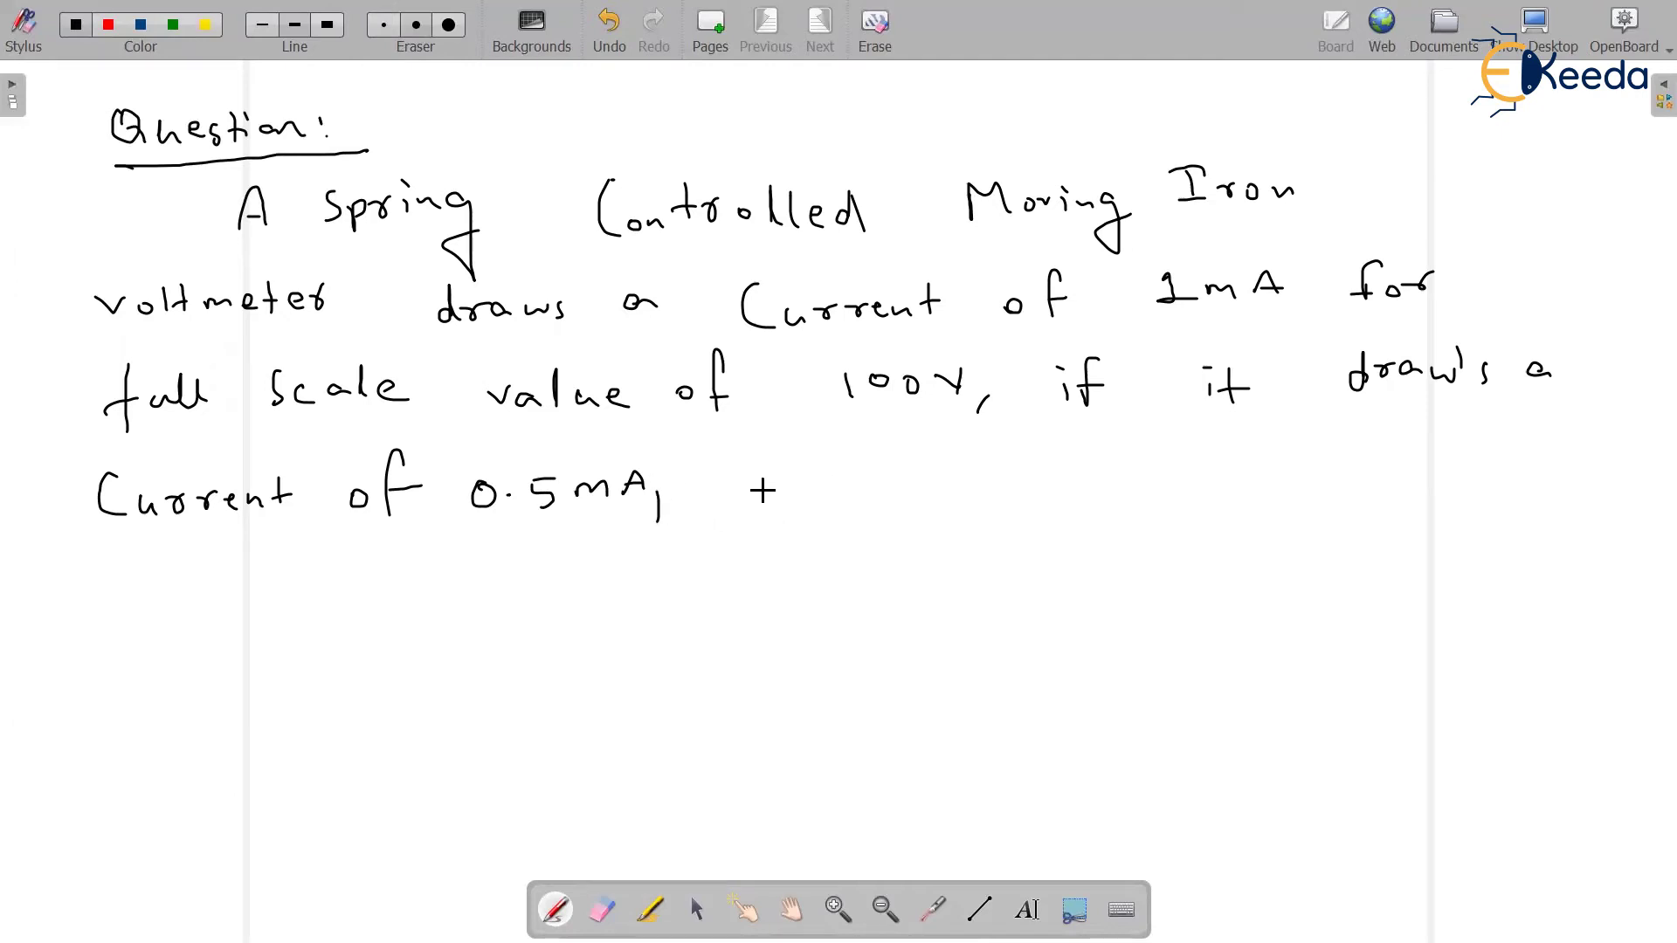
{"action": "mouse_move", "coordinate": [758, 471]}
{"action": "left_mouse_down"}
{"action": "mouse_move", "coordinate": [757, 494]}
{"action": "mouse_move", "coordinate": [847, 499]}
{"action": "left_mouse_up"}
End the question with 'the meter reading is ?'
{"action": "left_click_drag", "start_coordinate": [994, 462], "coordinate": [996, 492]}
{"action": "left_click_drag", "start_coordinate": [1006, 485], "coordinate": [1179, 488]}
{"action": "left_click_drag", "start_coordinate": [1199, 468], "coordinate": [1214, 470]}
{"action": "left_click_drag", "start_coordinate": [1199, 478], "coordinate": [1268, 481]}
{"action": "left_click_drag", "start_coordinate": [1289, 470], "coordinate": [1459, 480]}
{"action": "left_click", "coordinate": [1456, 453]}
{"action": "left_click_drag", "start_coordinate": [1470, 476], "coordinate": [1486, 457]}
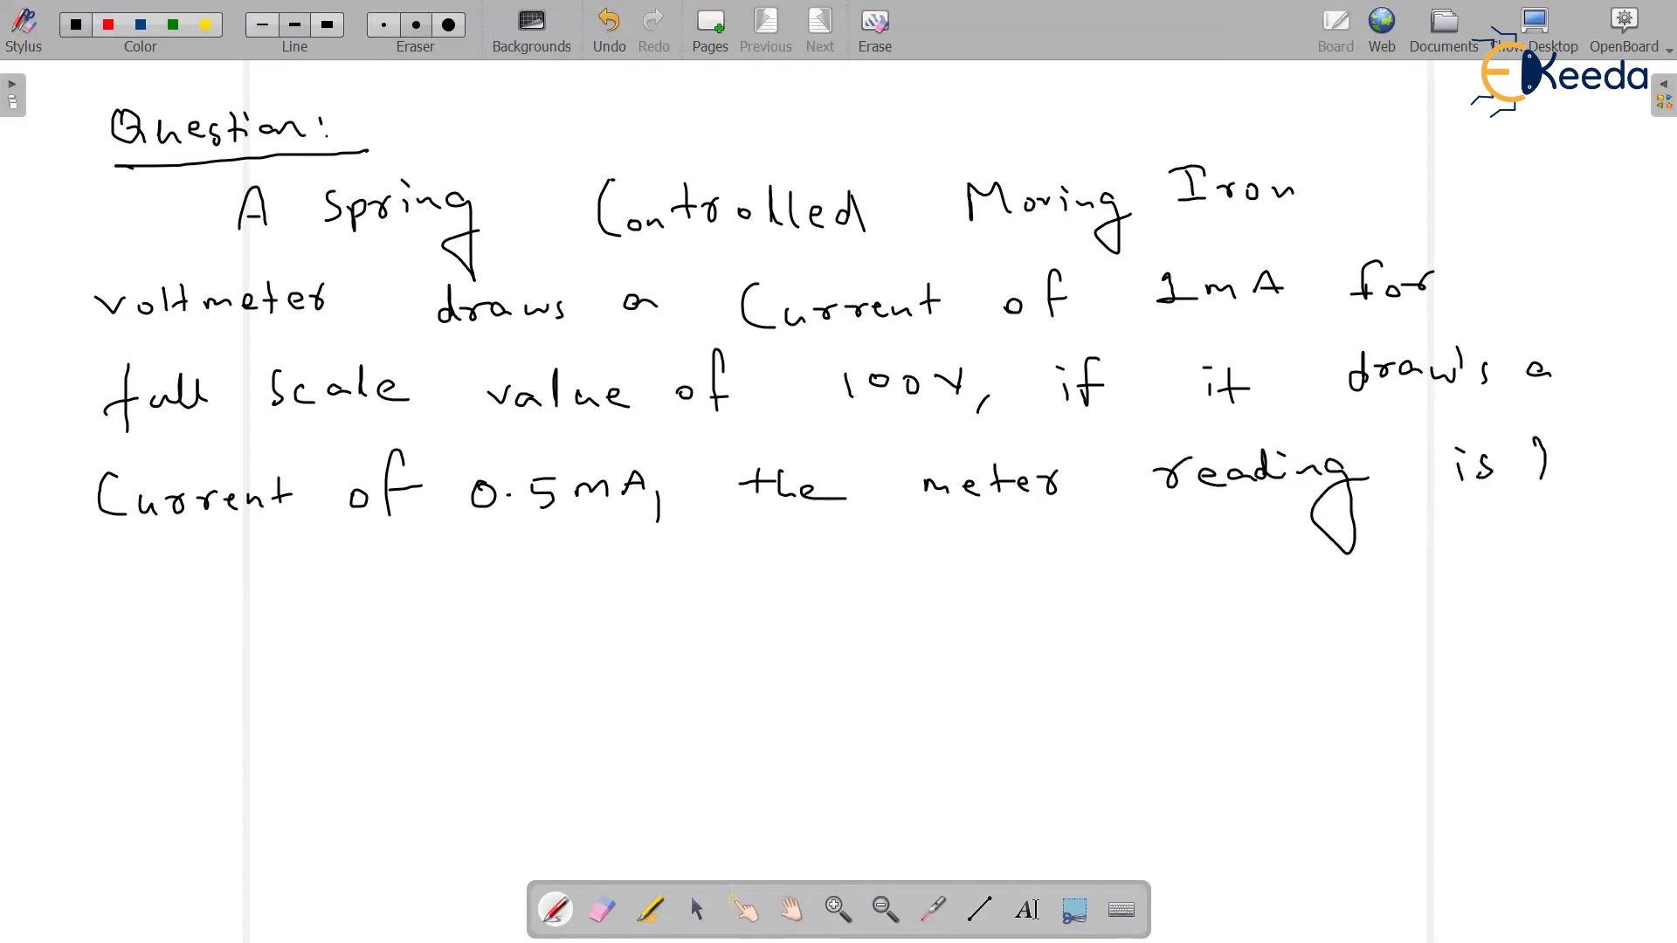
{"action": "left_click", "coordinate": [1541, 499]}
On a new blank page, write the heading 'Solution:' and underline it
{"action": "left_click", "coordinate": [720, 35]}
{"action": "left_click_drag", "start_coordinate": [151, 120], "coordinate": [130, 157]}
{"action": "left_click_drag", "start_coordinate": [168, 144], "coordinate": [187, 159]}
{"action": "left_click_drag", "start_coordinate": [197, 142], "coordinate": [226, 151]}
{"action": "left_click_drag", "start_coordinate": [220, 138], "coordinate": [243, 131]}
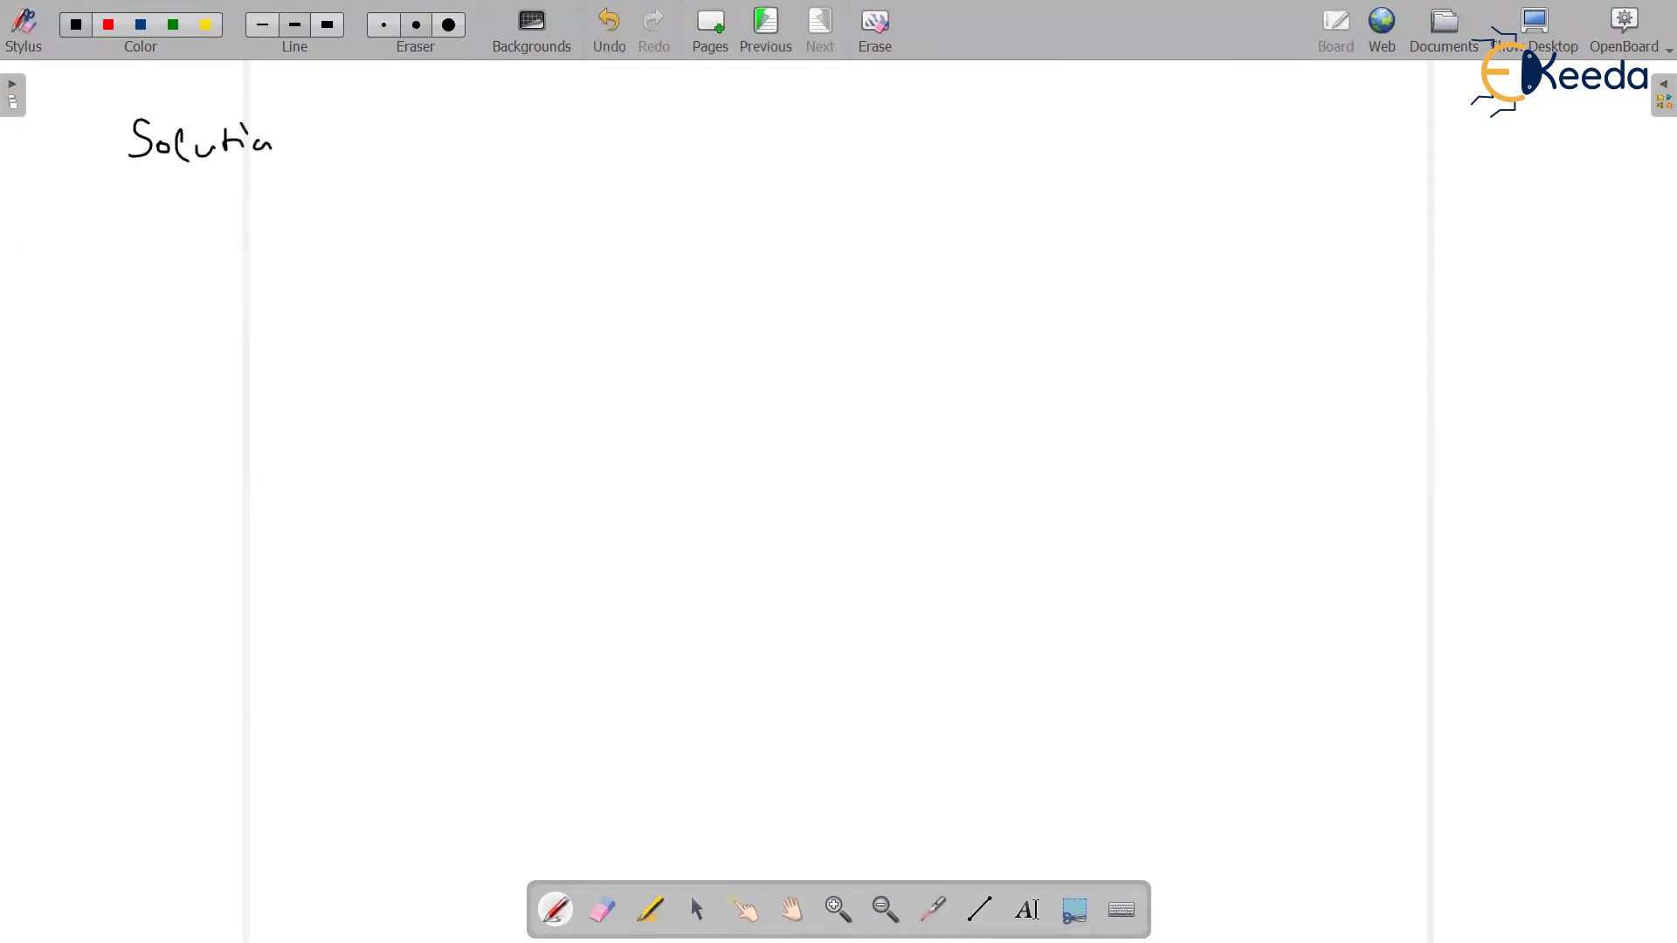
{"action": "left_click_drag", "start_coordinate": [123, 171], "coordinate": [310, 169]}
Write the relation θ ∝ I²rms ∝ V²rms beside the heading and circle it
{"action": "mouse_move", "coordinate": [613, 157]}
{"action": "left_mouse_down"}
{"action": "mouse_move", "coordinate": [603, 182]}
{"action": "mouse_move", "coordinate": [626, 166]}
{"action": "left_mouse_up"}
{"action": "left_click_drag", "start_coordinate": [603, 173], "coordinate": [627, 185]}
{"action": "left_click_drag", "start_coordinate": [670, 177], "coordinate": [769, 155]}
{"action": "mouse_move", "coordinate": [745, 180]}
{"action": "left_mouse_down"}
{"action": "mouse_move", "coordinate": [793, 147]}
{"action": "mouse_move", "coordinate": [809, 174]}
{"action": "mouse_move", "coordinate": [869, 187]}
{"action": "left_mouse_up"}
{"action": "left_click_drag", "start_coordinate": [960, 152], "coordinate": [961, 176]}
{"action": "mouse_move", "coordinate": [996, 147]}
{"action": "left_mouse_down"}
{"action": "mouse_move", "coordinate": [1024, 178]}
{"action": "mouse_move", "coordinate": [1029, 119]}
{"action": "mouse_move", "coordinate": [1055, 135]}
{"action": "left_mouse_up"}
{"action": "left_click_drag", "start_coordinate": [1037, 178], "coordinate": [1098, 181]}
{"action": "left_click_drag", "start_coordinate": [1119, 164], "coordinate": [1102, 184]}
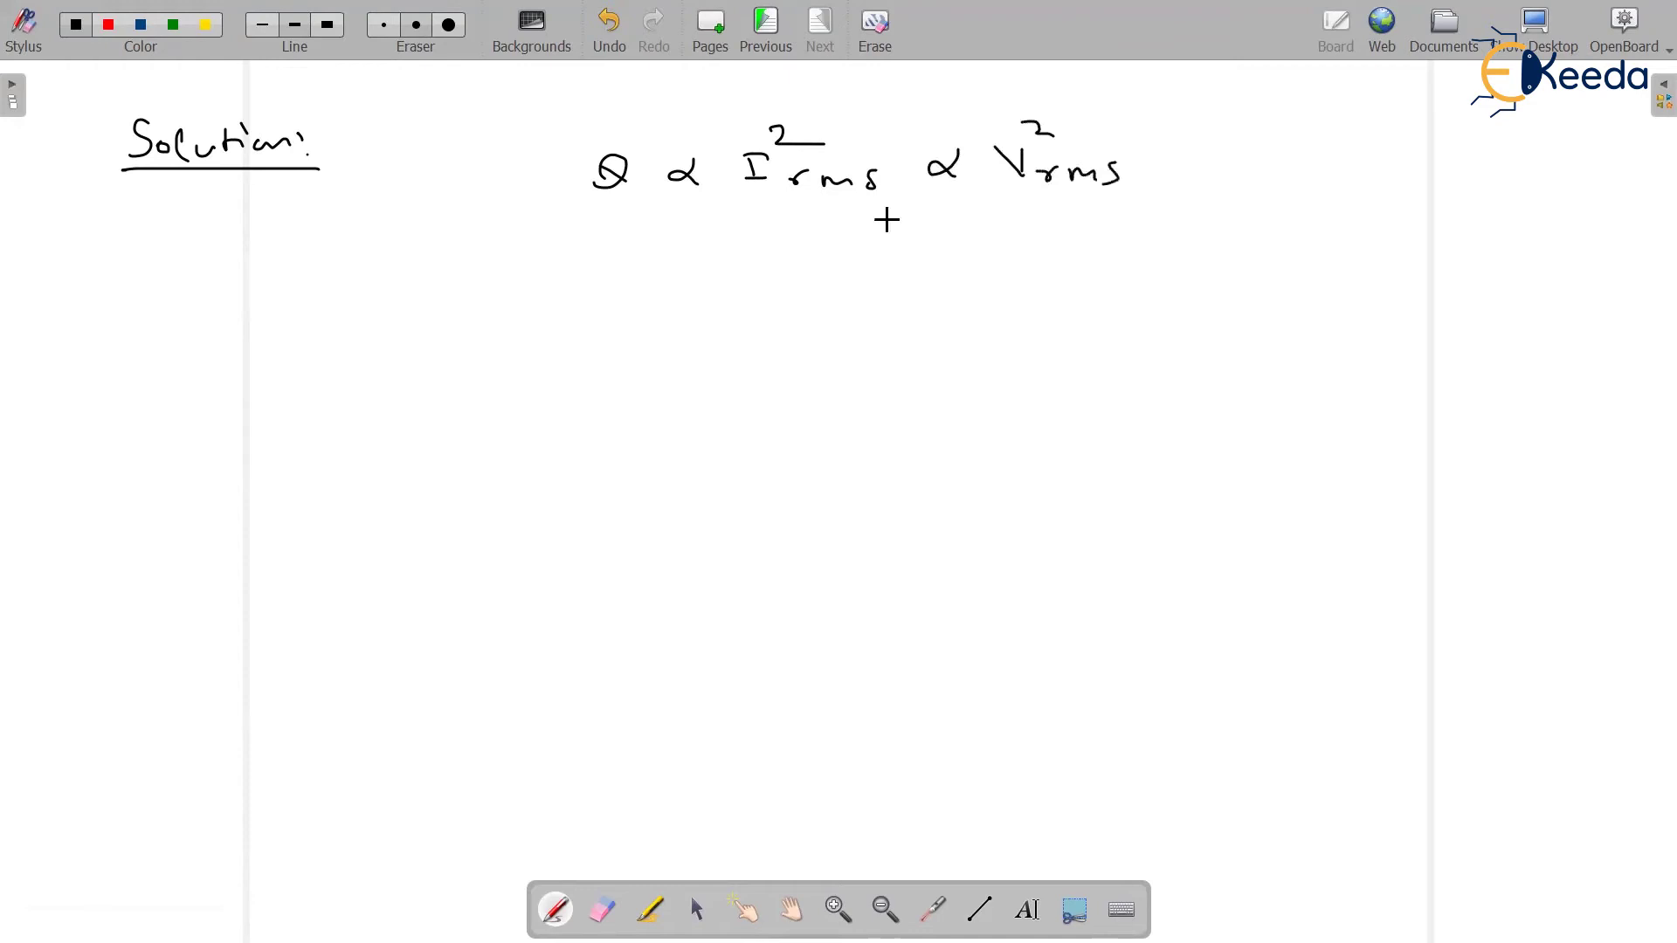
{"action": "mouse_move", "coordinate": [752, 228]}
{"action": "left_mouse_down"}
{"action": "mouse_move", "coordinate": [1064, 232]}
{"action": "mouse_move", "coordinate": [1092, 111]}
{"action": "mouse_move", "coordinate": [772, 97]}
{"action": "mouse_move", "coordinate": [520, 175]}
{"action": "mouse_move", "coordinate": [694, 226]}
{"action": "mouse_move", "coordinate": [791, 223]}
{"action": "left_mouse_up"}
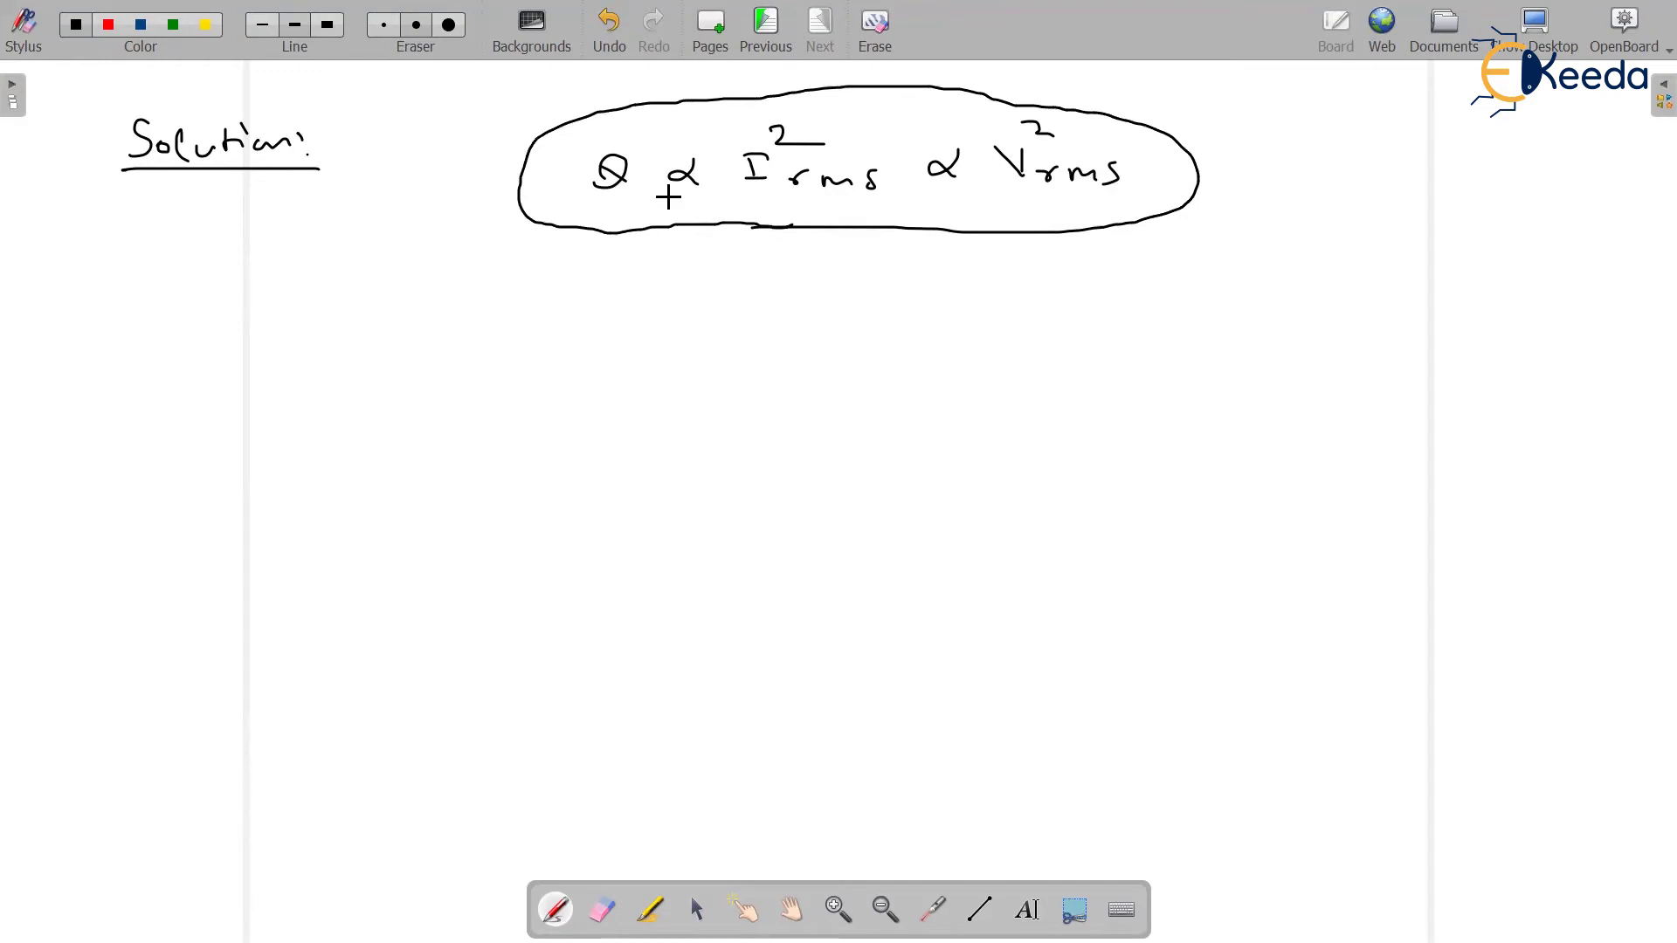
Look back at the question page, then return to the Solution page
{"action": "left_click", "coordinate": [769, 26]}
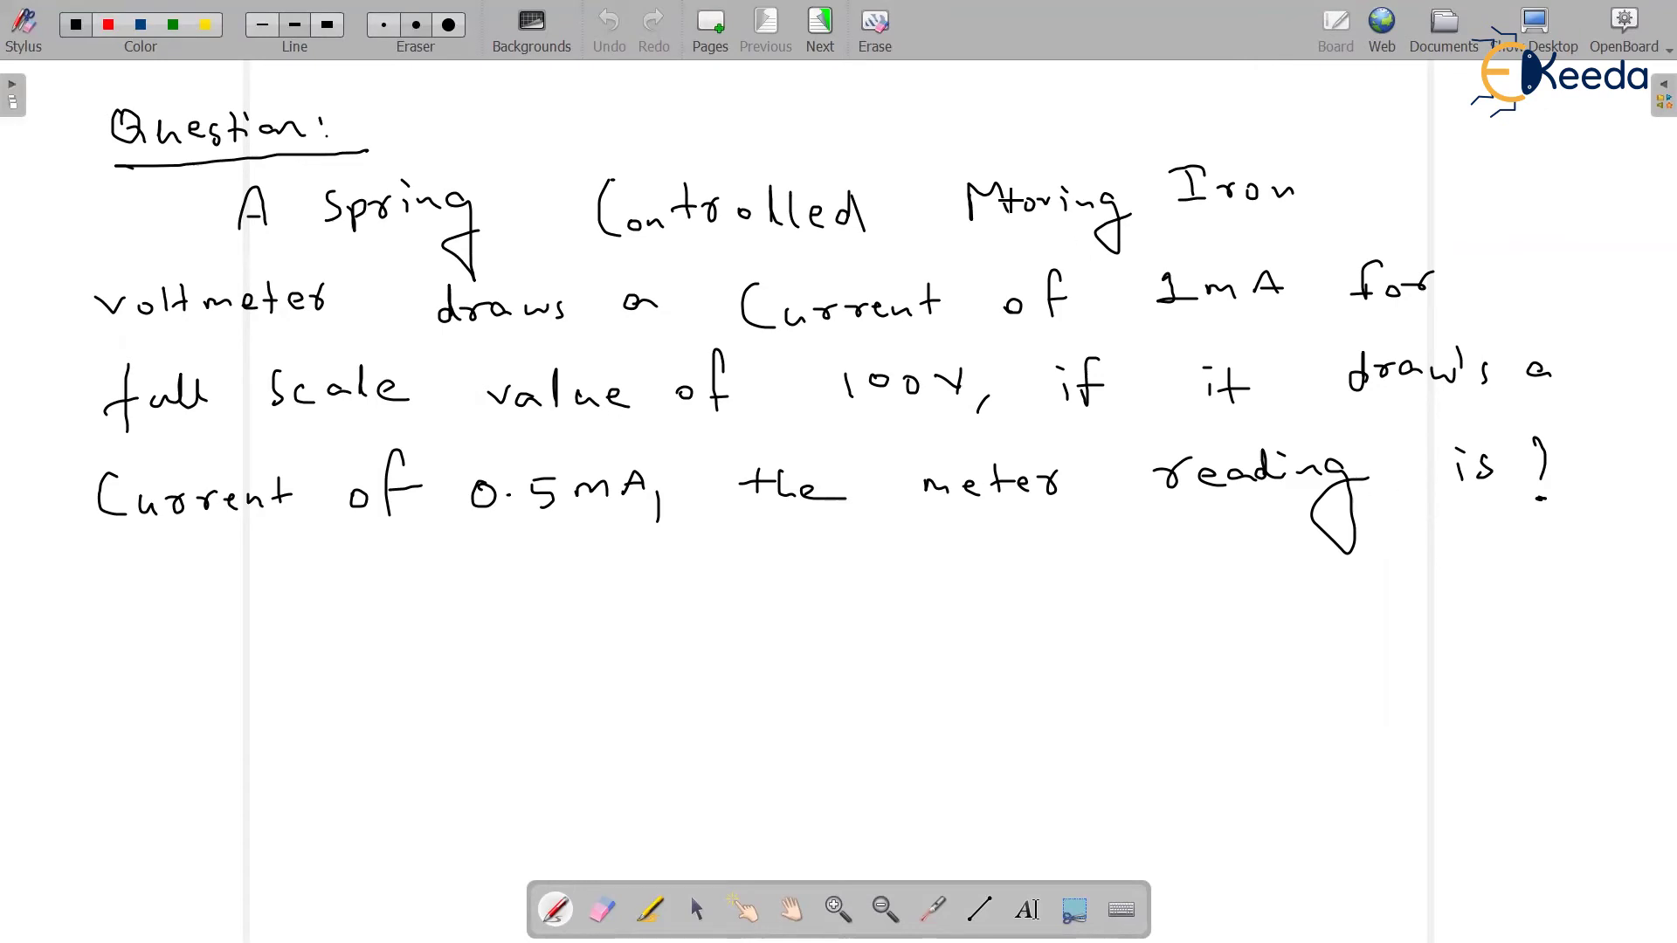
{"action": "left_click", "coordinate": [822, 28]}
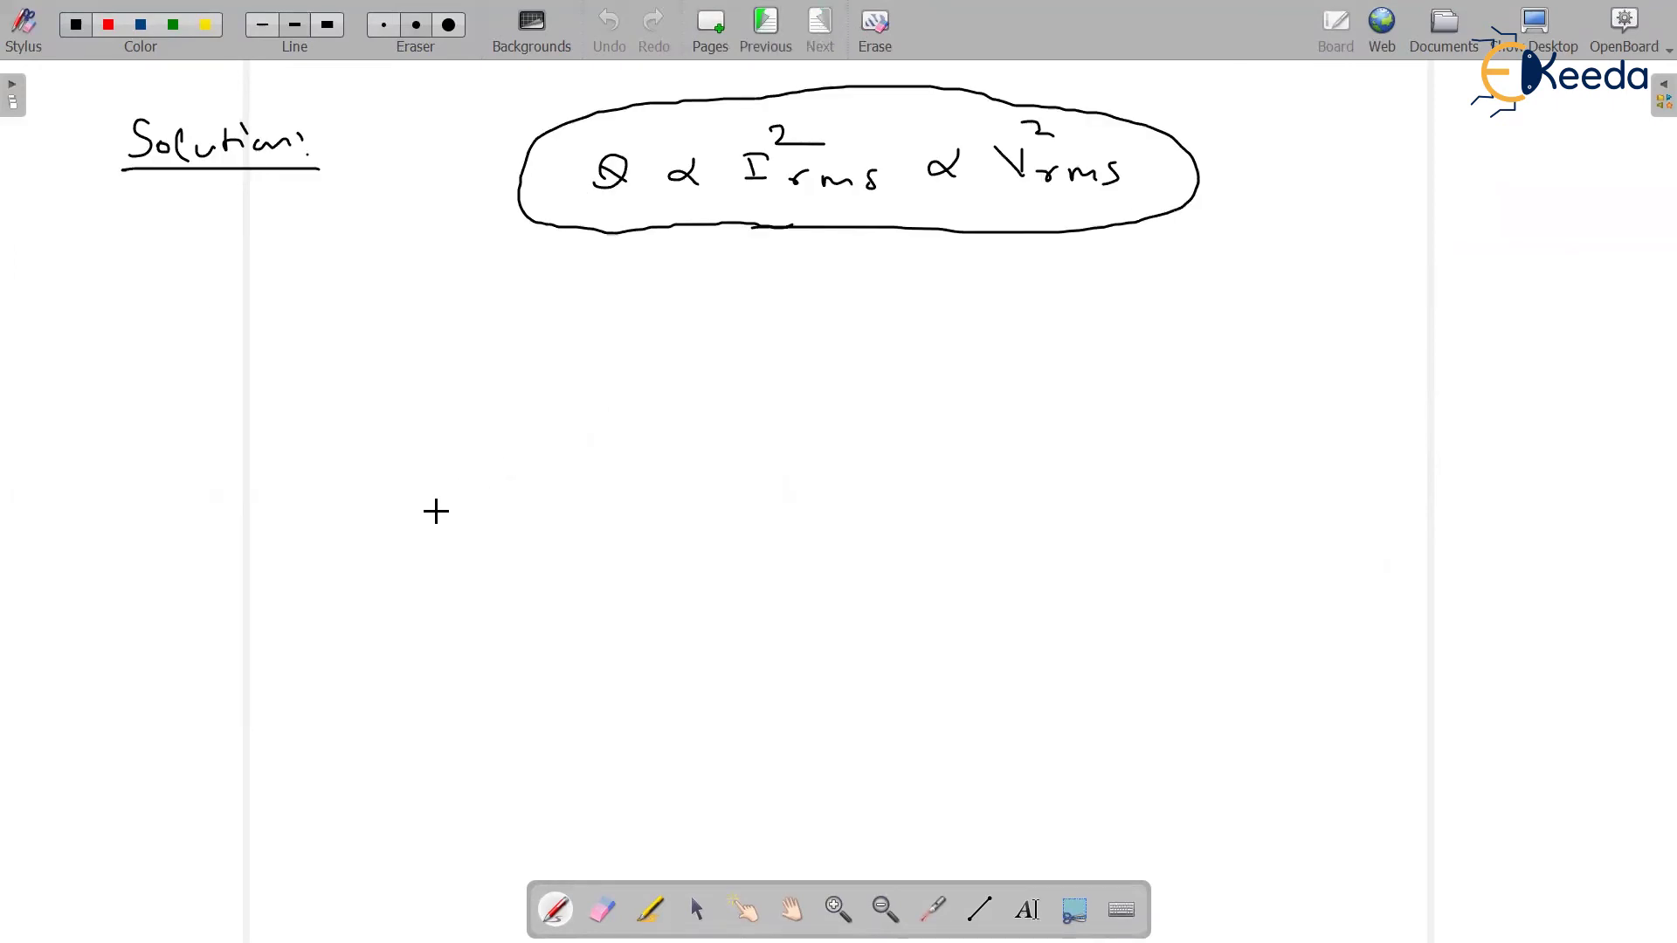
Sketch a sector with a scale arc labelled 1mA and 100V, marking angle θ1 at the apex
{"action": "left_click_drag", "start_coordinate": [485, 458], "coordinate": [664, 666]}
{"action": "left_click_drag", "start_coordinate": [748, 421], "coordinate": [677, 651]}
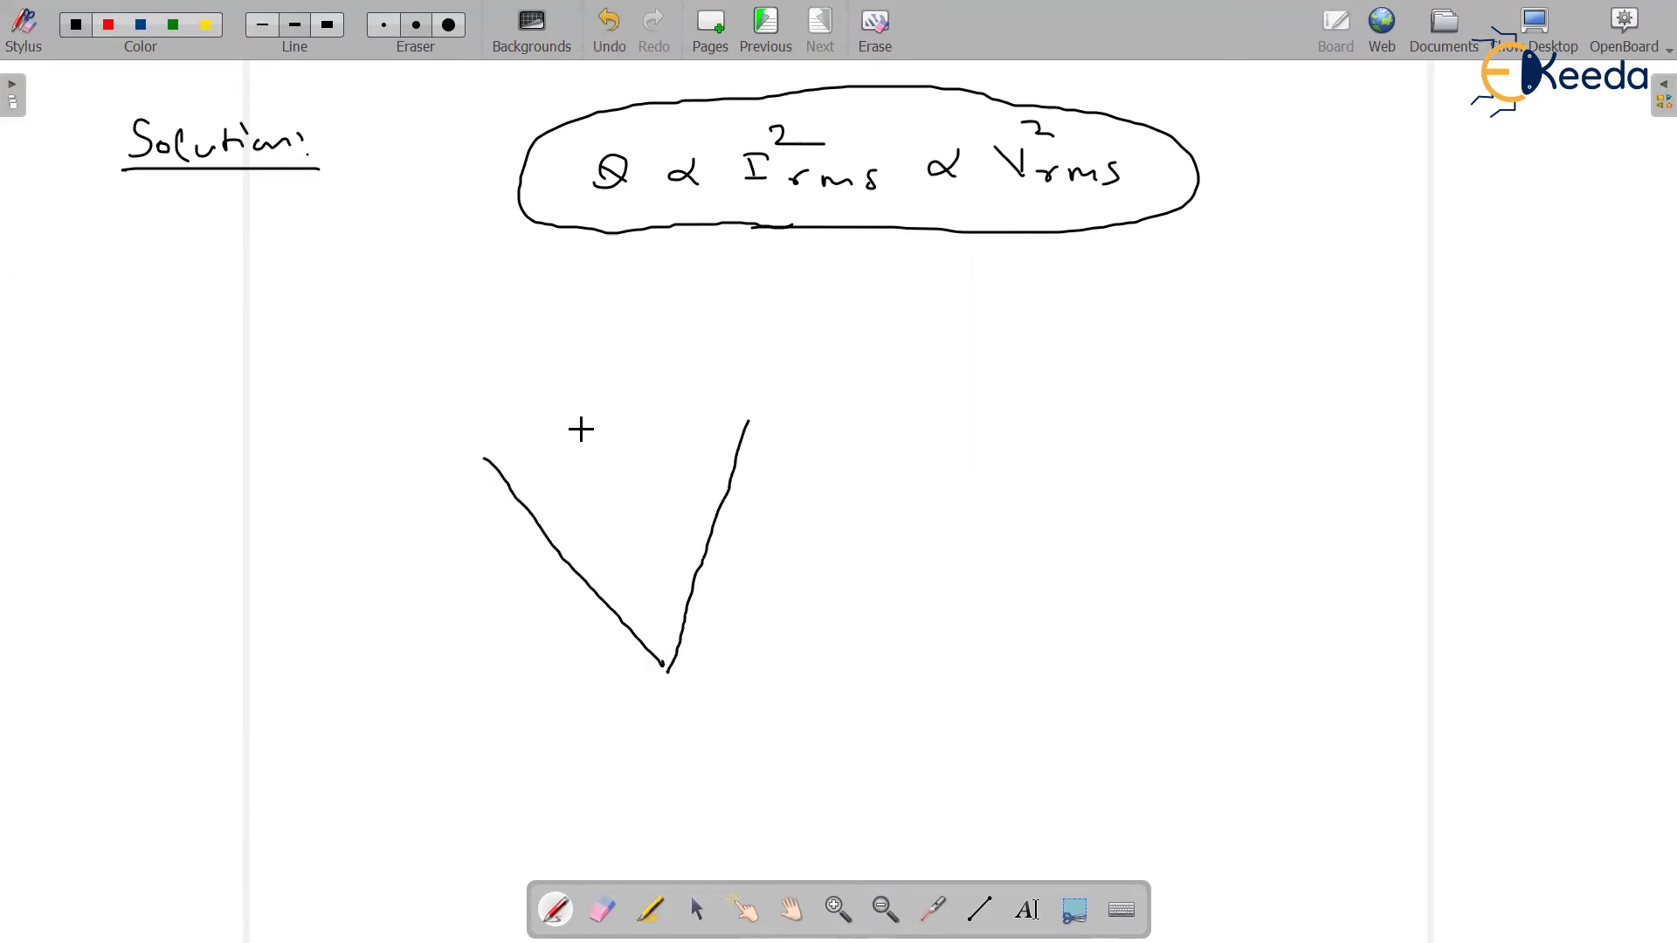
{"action": "mouse_move", "coordinate": [456, 479]}
{"action": "left_mouse_down"}
{"action": "mouse_move", "coordinate": [587, 419]}
{"action": "mouse_move", "coordinate": [718, 418]}
{"action": "left_mouse_up"}
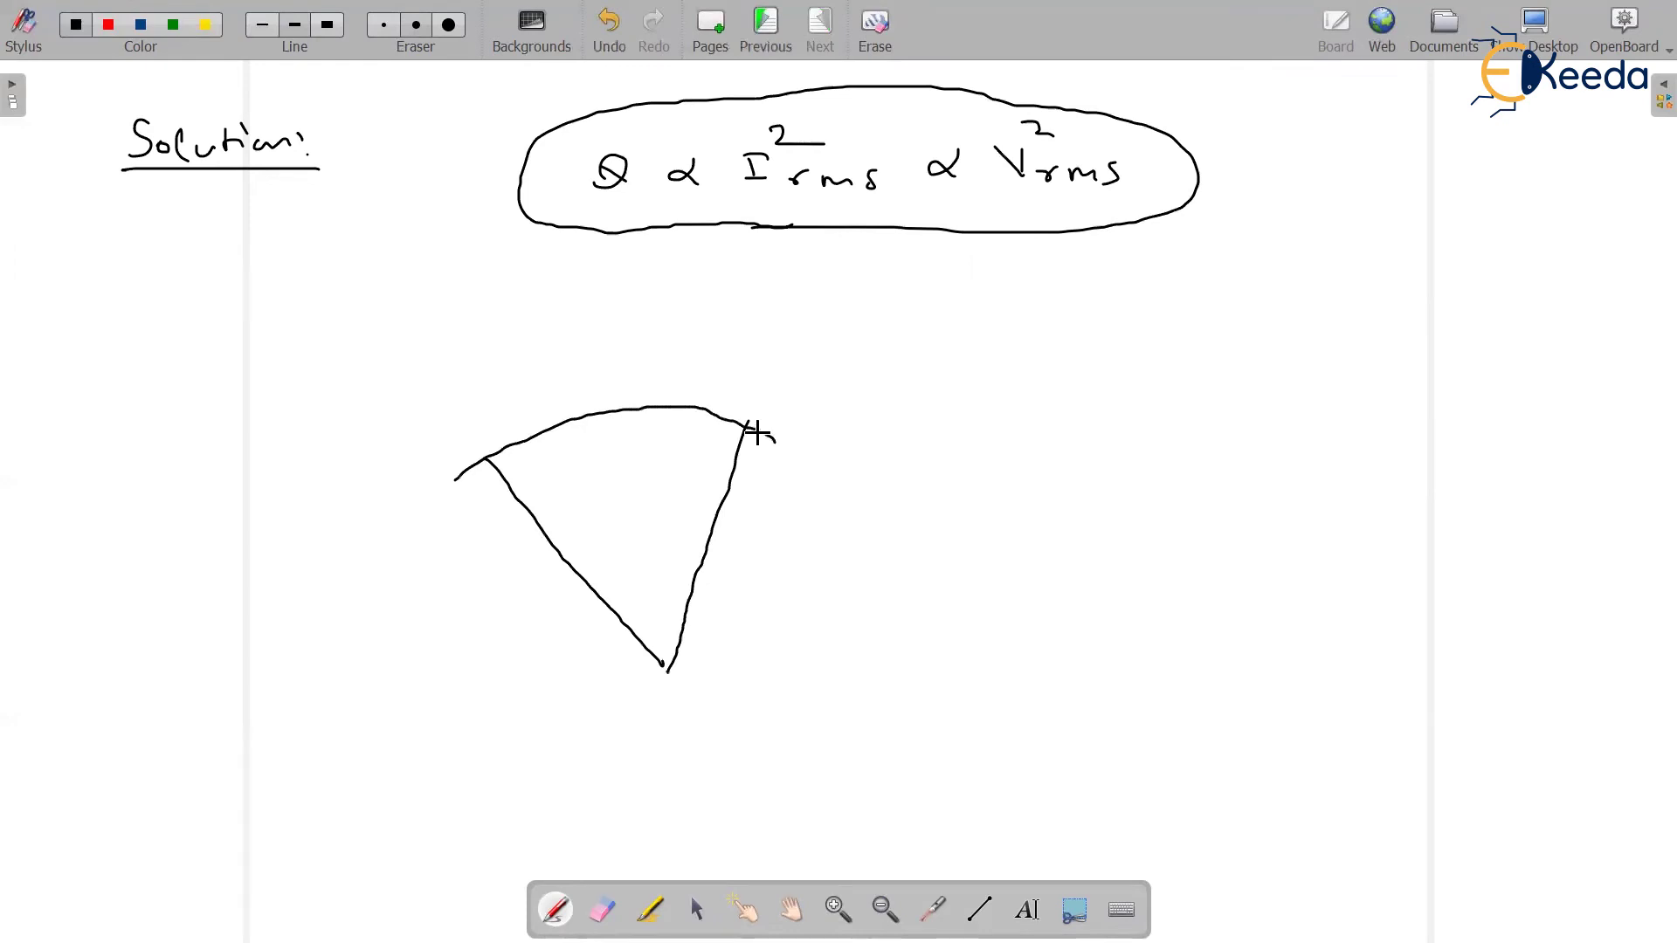
{"action": "left_click_drag", "start_coordinate": [431, 422], "coordinate": [517, 439]}
{"action": "left_click_drag", "start_coordinate": [496, 439], "coordinate": [528, 416]}
{"action": "left_click_drag", "start_coordinate": [536, 405], "coordinate": [629, 371]}
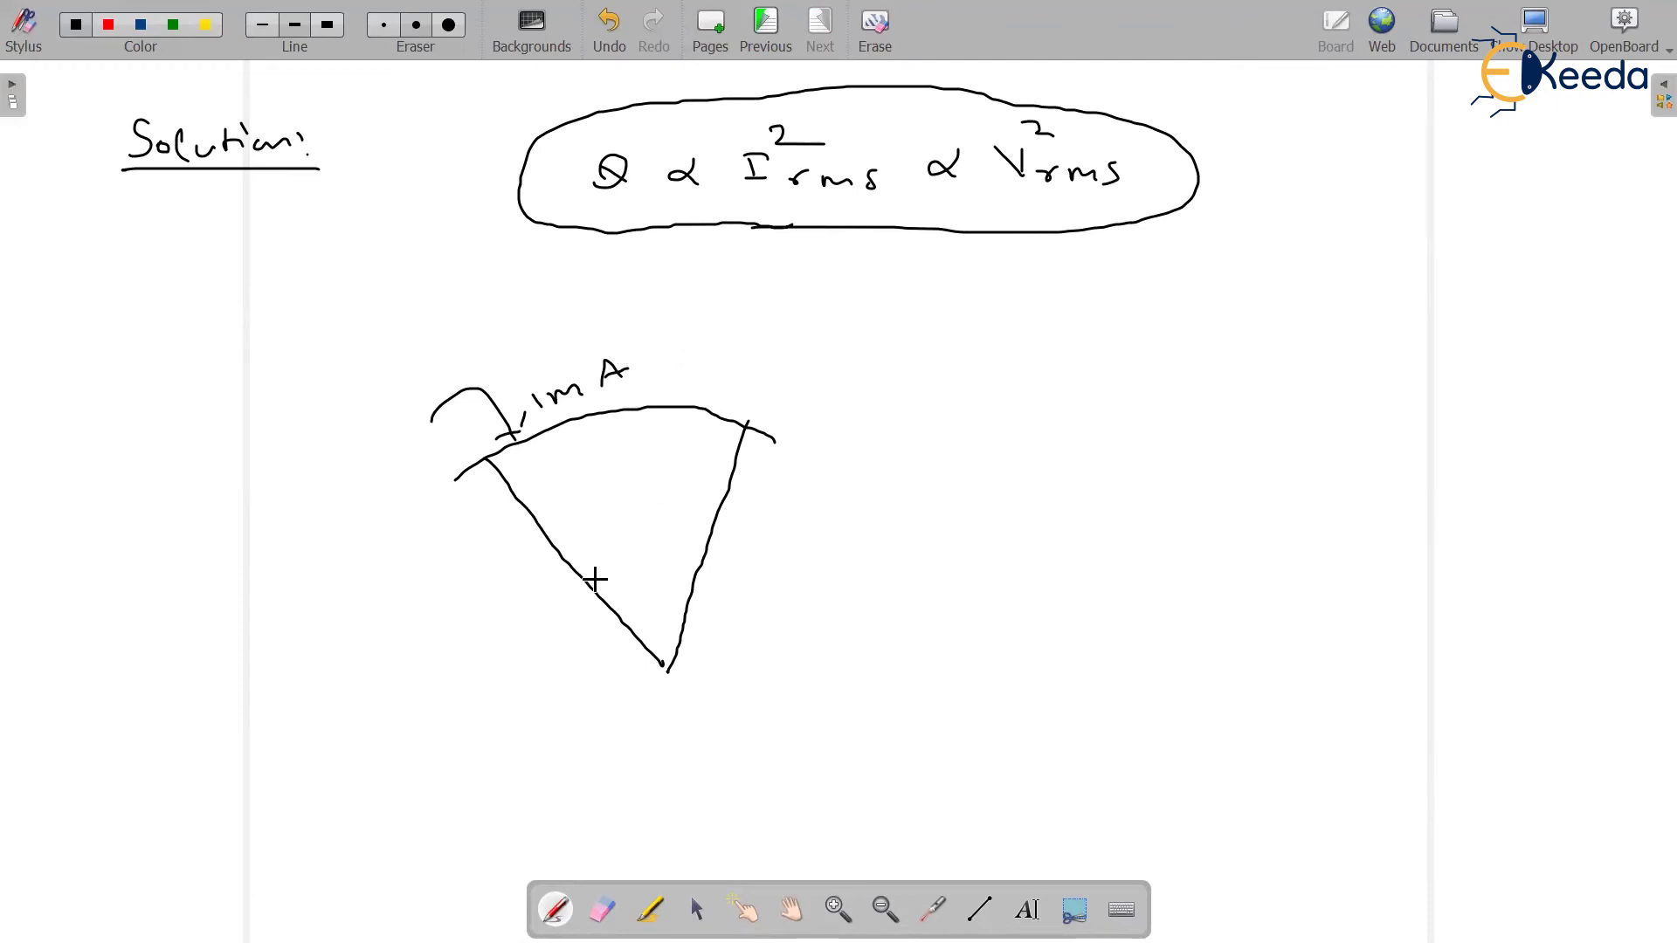
{"action": "left_click_drag", "start_coordinate": [606, 602], "coordinate": [695, 570]}
{"action": "mouse_move", "coordinate": [609, 527]}
{"action": "left_mouse_down"}
{"action": "mouse_move", "coordinate": [623, 546]}
{"action": "mouse_move", "coordinate": [655, 538]}
{"action": "left_mouse_up"}
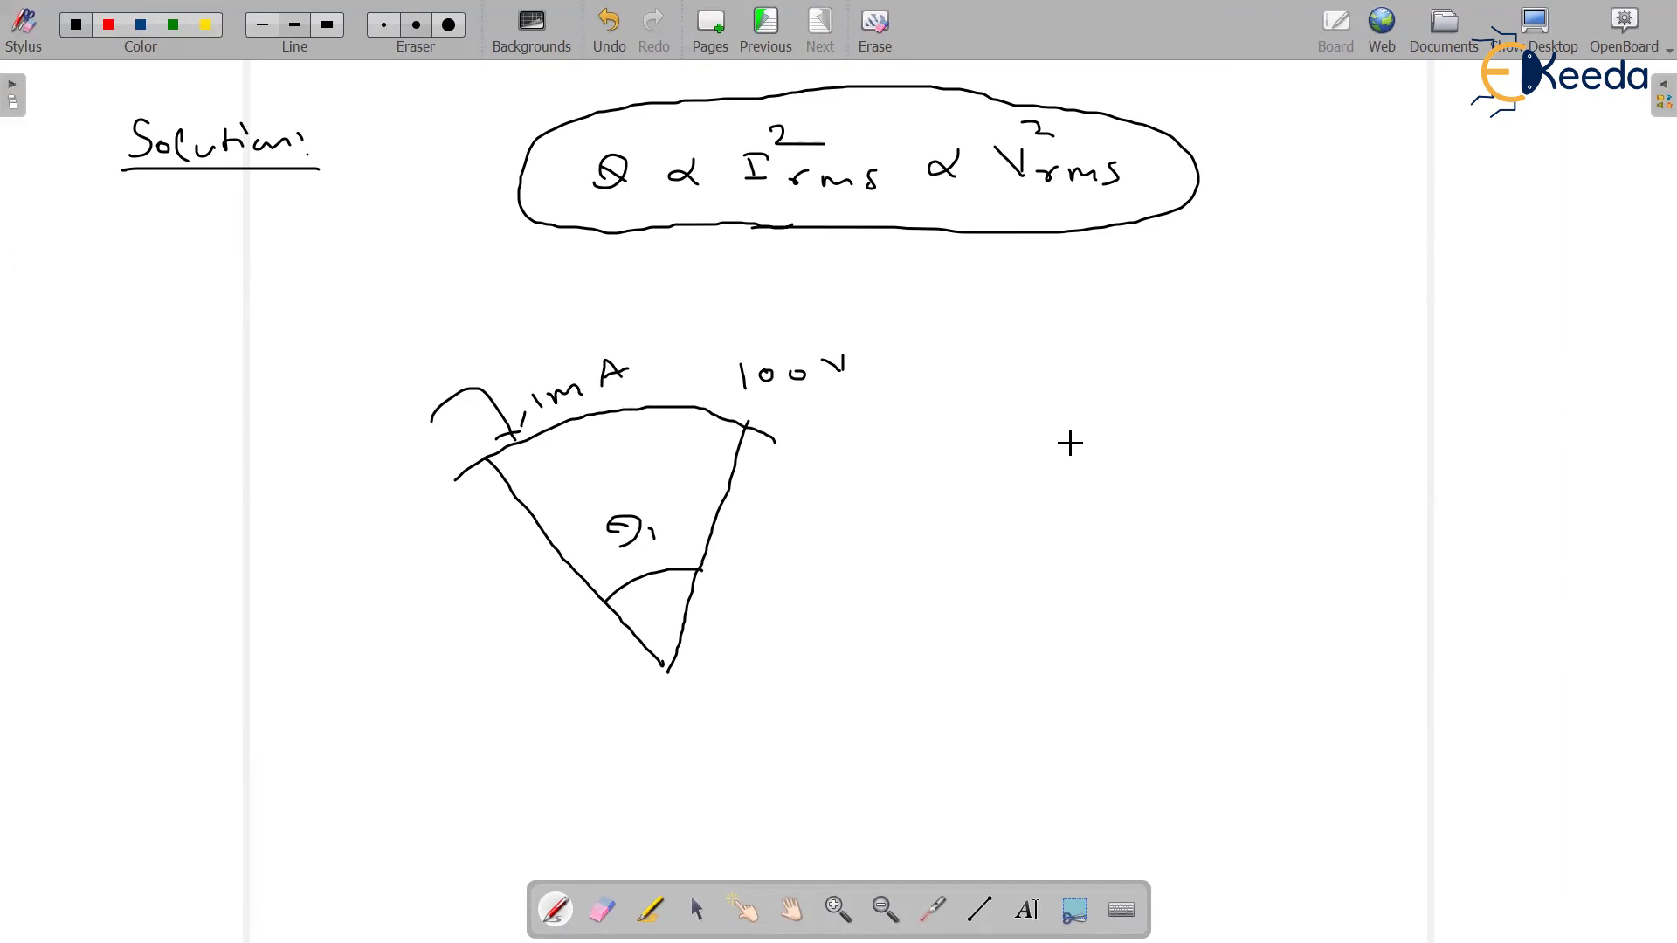
Draw the second scale arc with a pointer tick and label it 0.5mA
{"action": "mouse_move", "coordinate": [973, 444]}
{"action": "left_mouse_down"}
{"action": "mouse_move", "coordinate": [1048, 389]}
{"action": "mouse_move", "coordinate": [1271, 393]}
{"action": "left_mouse_up"}
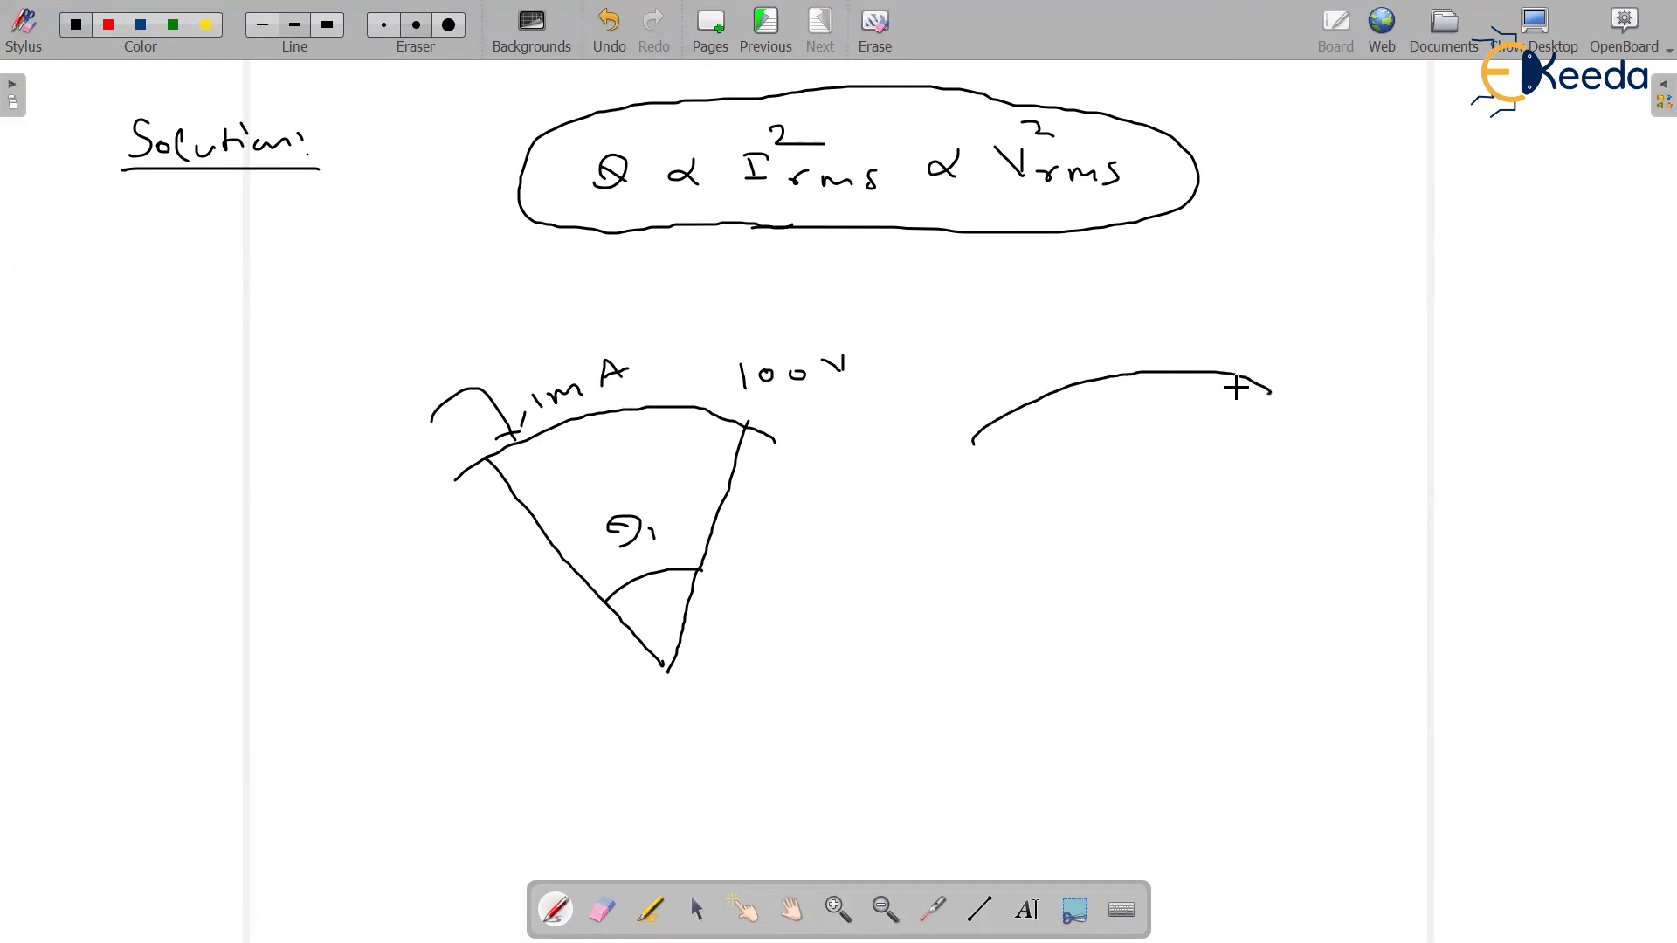
{"action": "mouse_move", "coordinate": [928, 343]}
{"action": "left_mouse_down"}
{"action": "mouse_move", "coordinate": [1000, 419]}
{"action": "mouse_move", "coordinate": [996, 385]}
{"action": "left_mouse_up"}
{"action": "left_click_drag", "start_coordinate": [1064, 332], "coordinate": [1080, 351]}
{"action": "left_click_drag", "start_coordinate": [1089, 331], "coordinate": [1092, 337]}
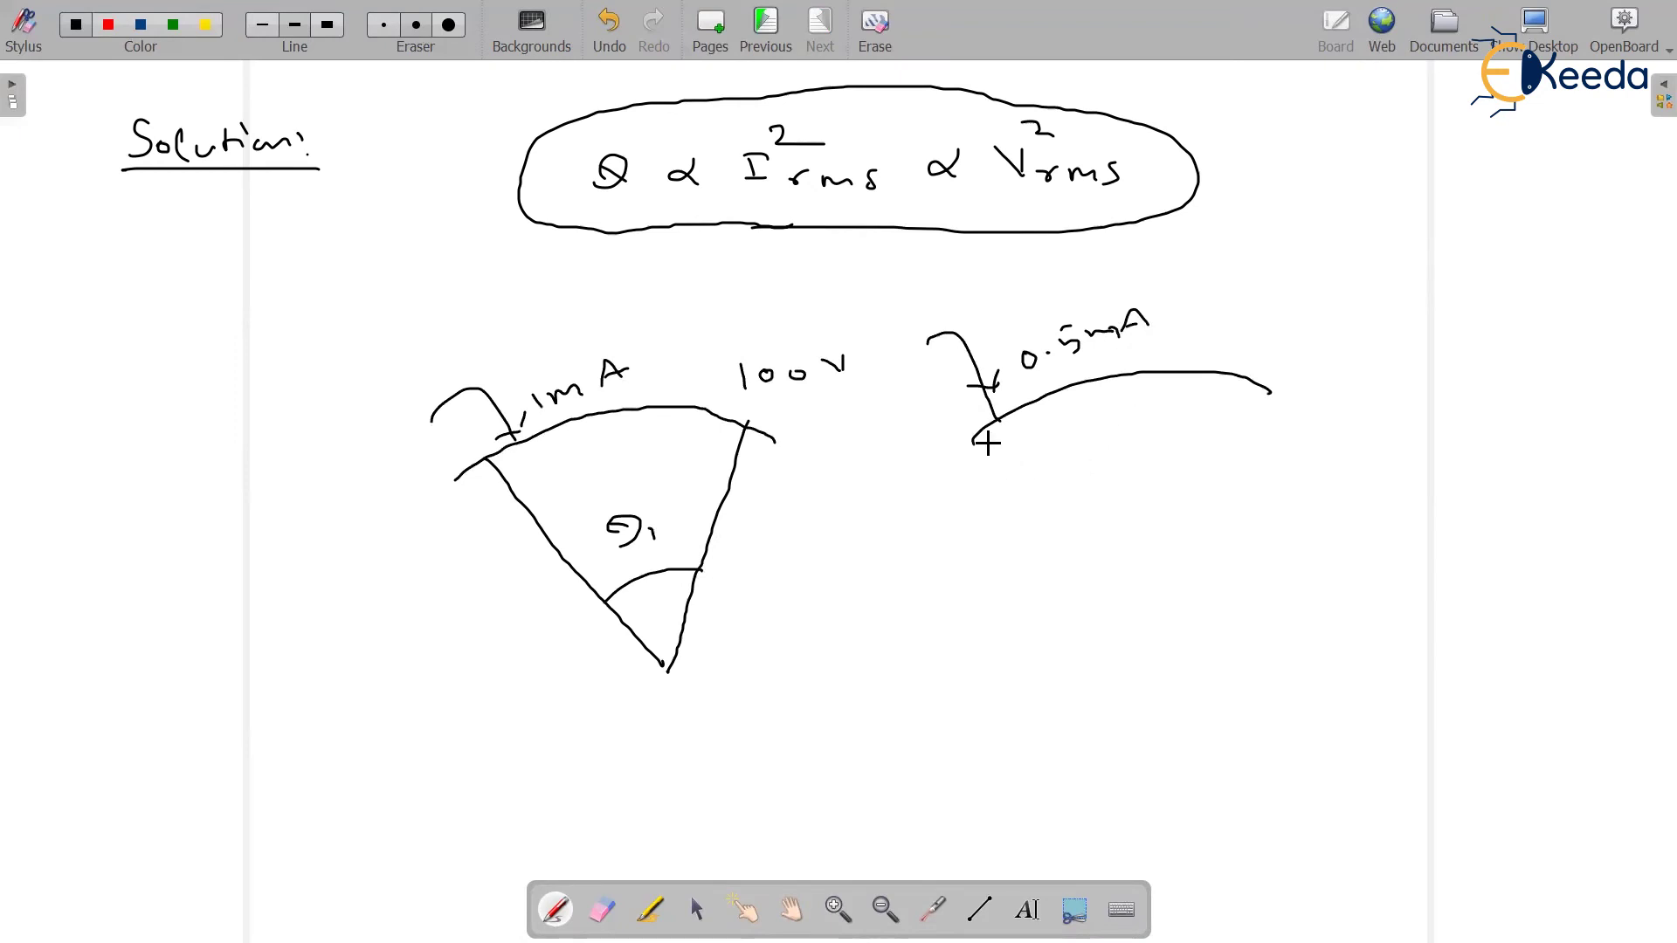
Add the second sector's radii and apex angle, and write θ2 = ? inside
{"action": "mouse_move", "coordinate": [986, 446]}
{"action": "left_mouse_down"}
{"action": "mouse_move", "coordinate": [1171, 591]}
{"action": "mouse_move", "coordinate": [1173, 622]}
{"action": "left_mouse_up"}
{"action": "left_click_drag", "start_coordinate": [1210, 460], "coordinate": [1157, 661]}
{"action": "left_click_drag", "start_coordinate": [1232, 498], "coordinate": [1207, 517]}
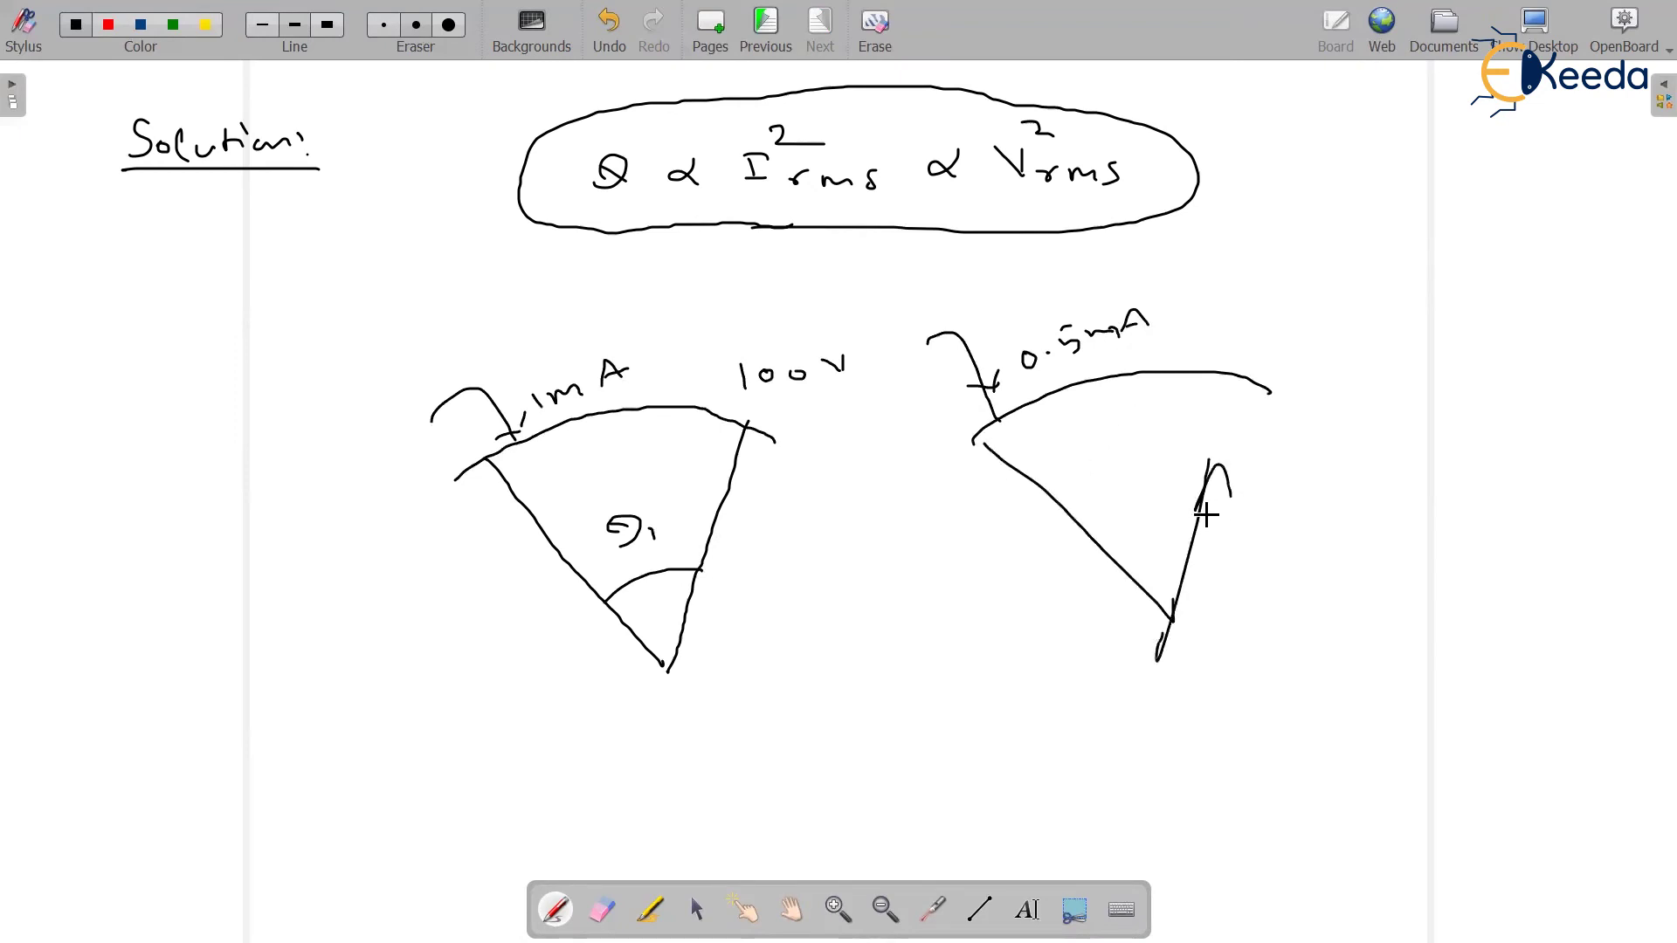
{"action": "left_click_drag", "start_coordinate": [1135, 564], "coordinate": [1206, 543]}
{"action": "left_click_drag", "start_coordinate": [1105, 485], "coordinate": [1116, 501]}
{"action": "left_click_drag", "start_coordinate": [1125, 494], "coordinate": [1159, 473]}
{"action": "left_click_drag", "start_coordinate": [1148, 486], "coordinate": [1160, 481]}
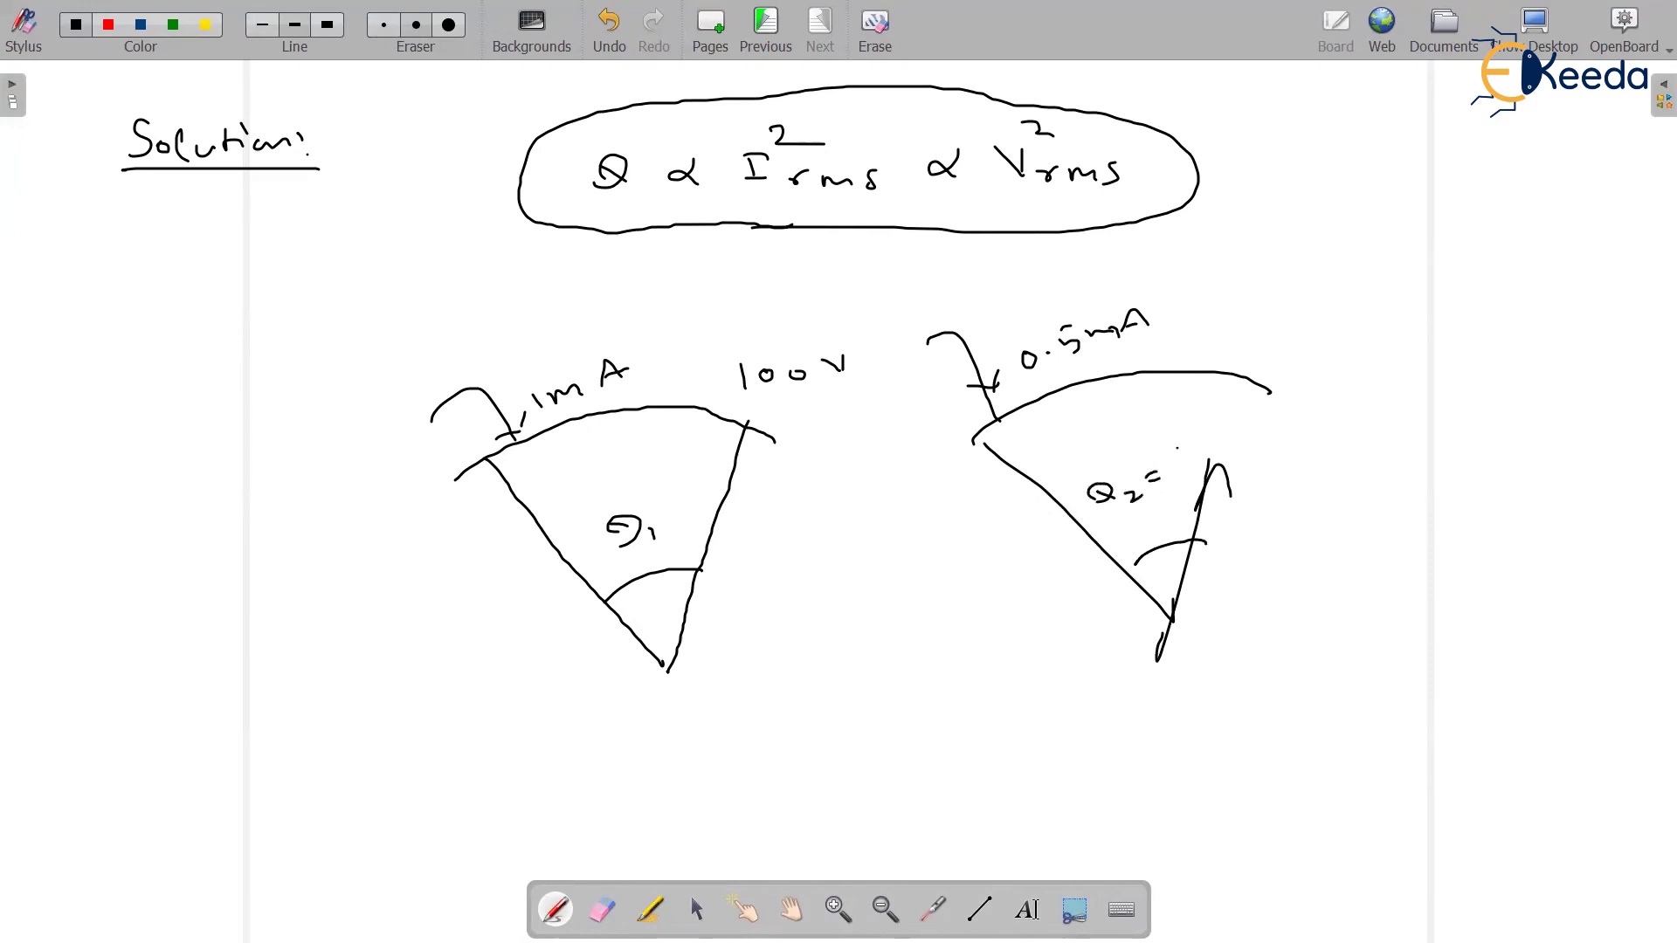
{"action": "left_click", "coordinate": [1184, 480]}
On a new page, write the fraction θ1/θ2
{"action": "left_click", "coordinate": [711, 26]}
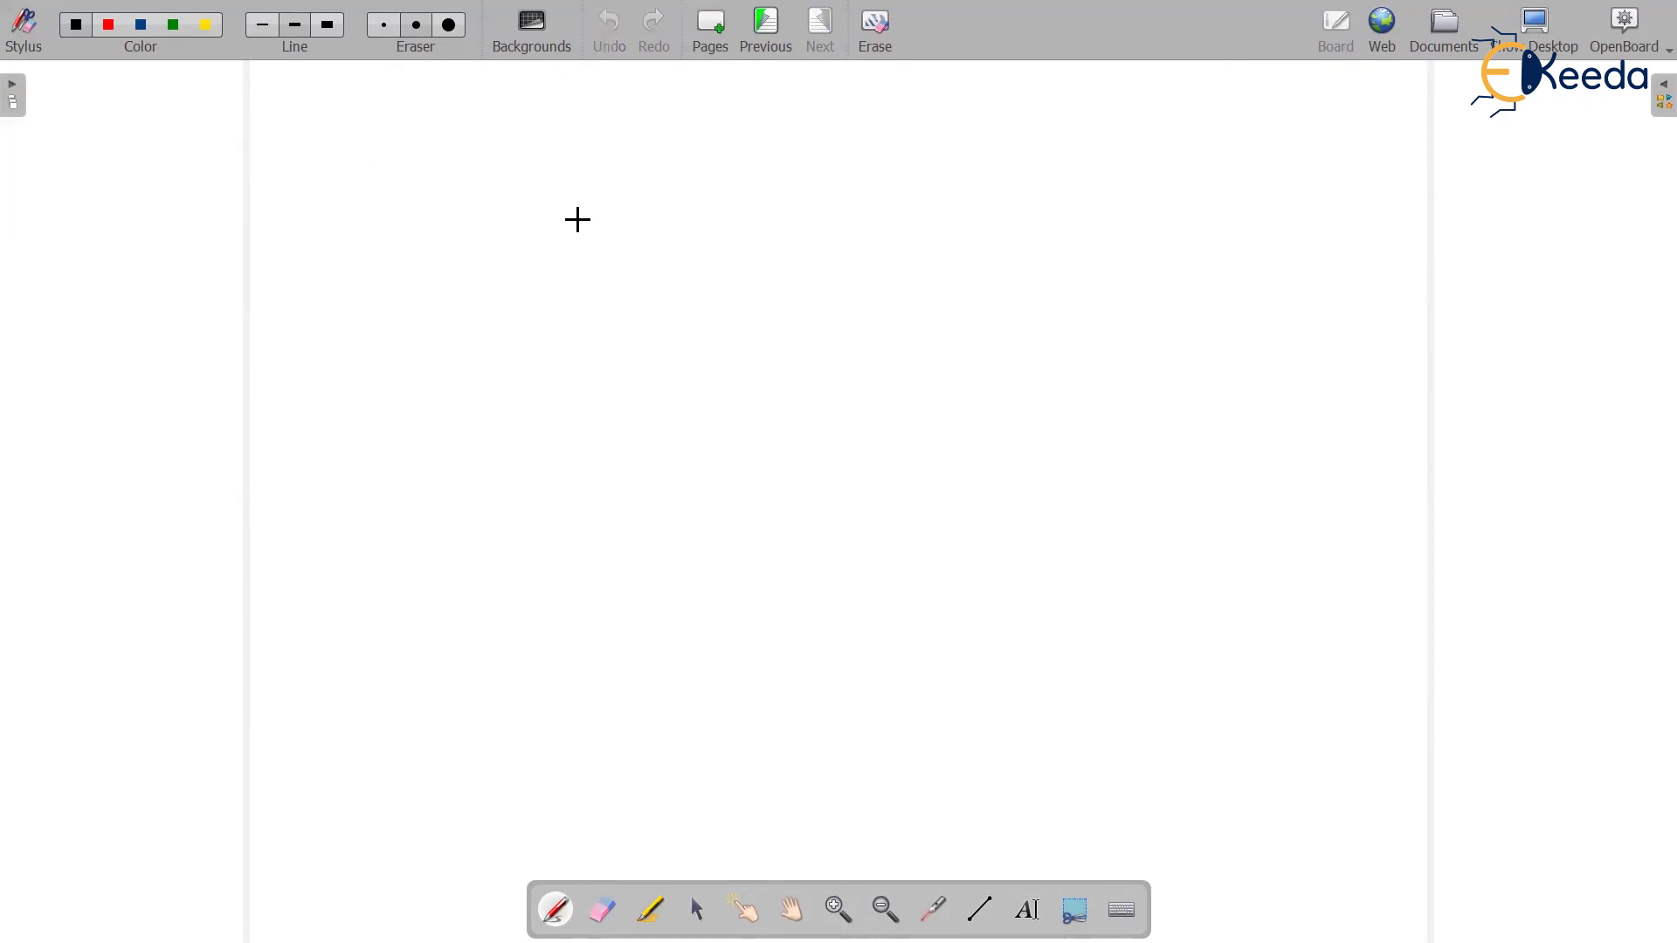
{"action": "mouse_move", "coordinate": [592, 190]}
{"action": "left_mouse_down"}
{"action": "mouse_move", "coordinate": [583, 223]}
{"action": "mouse_move", "coordinate": [595, 189]}
{"action": "left_mouse_up"}
{"action": "left_click_drag", "start_coordinate": [587, 204], "coordinate": [605, 224]}
{"action": "left_click_drag", "start_coordinate": [634, 214], "coordinate": [635, 229]}
{"action": "mouse_move", "coordinate": [529, 258]}
{"action": "left_mouse_down"}
{"action": "mouse_move", "coordinate": [644, 259]}
{"action": "mouse_move", "coordinate": [592, 284]}
{"action": "left_mouse_up"}
{"action": "left_click_drag", "start_coordinate": [583, 299], "coordinate": [679, 322]}
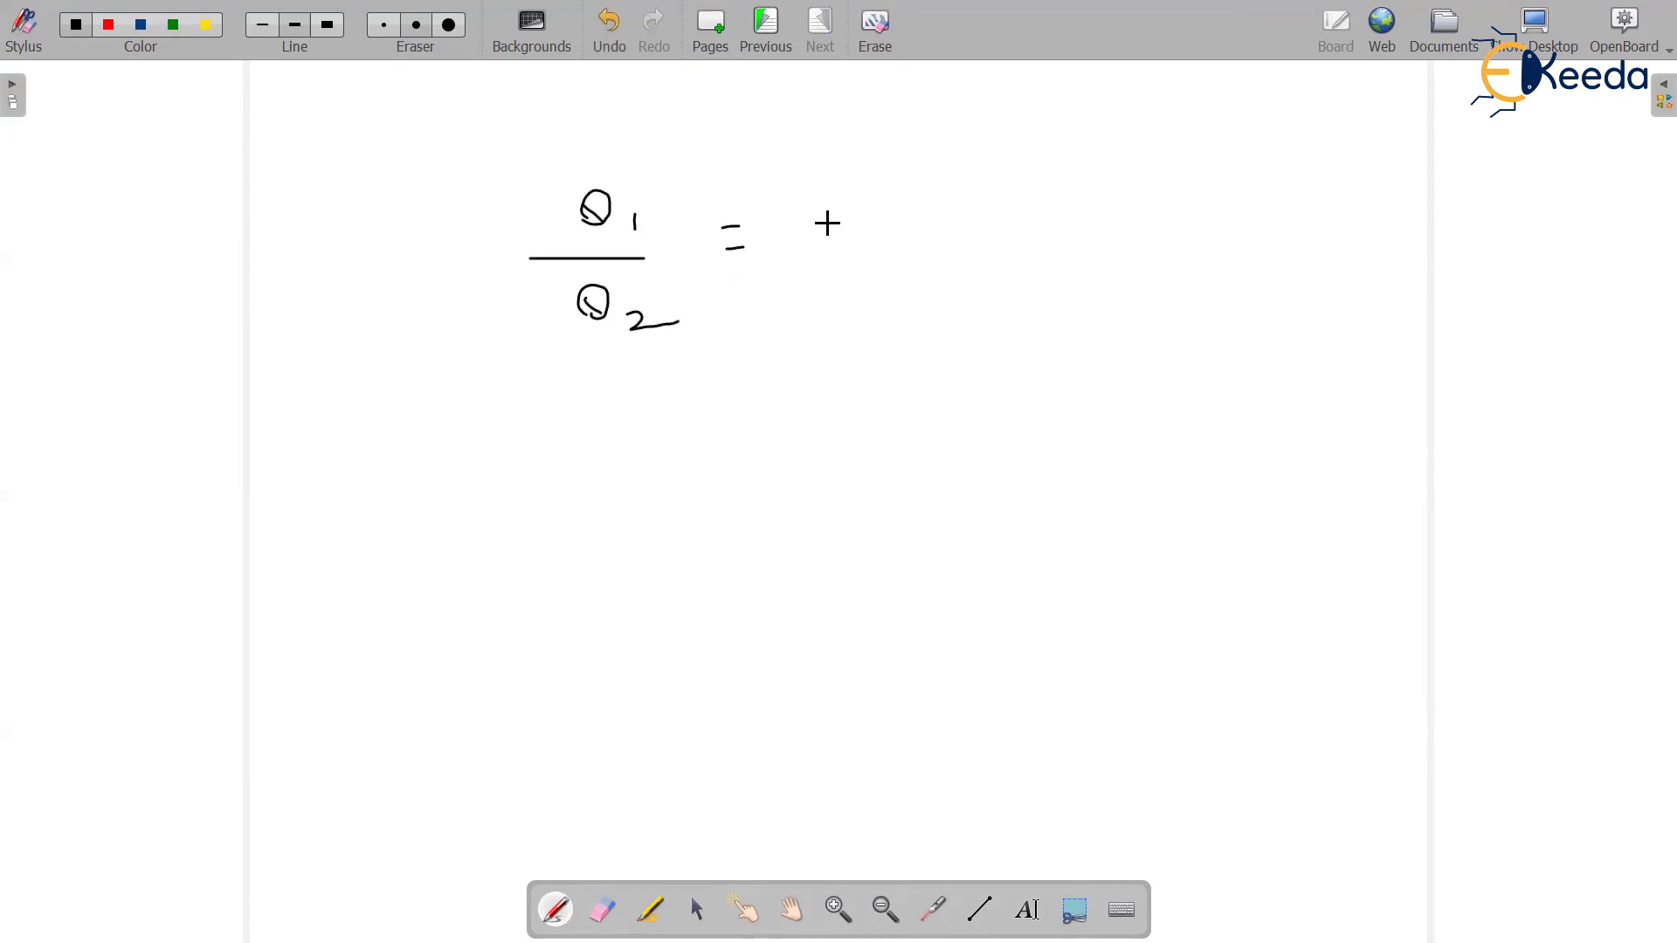
Complete the equation as θ1/θ2 = (I1/I2)²
{"action": "left_click_drag", "start_coordinate": [853, 194], "coordinate": [853, 218]}
{"action": "left_click_drag", "start_coordinate": [839, 193], "coordinate": [866, 192]}
{"action": "left_click_drag", "start_coordinate": [838, 220], "coordinate": [868, 220]}
{"action": "mouse_move", "coordinate": [888, 213]}
{"action": "left_mouse_down"}
{"action": "mouse_move", "coordinate": [903, 258]}
{"action": "mouse_move", "coordinate": [879, 295]}
{"action": "left_mouse_up"}
{"action": "left_click_drag", "start_coordinate": [860, 299], "coordinate": [901, 297]}
{"action": "left_click_drag", "start_coordinate": [915, 297], "coordinate": [939, 305]}
{"action": "left_click_drag", "start_coordinate": [814, 164], "coordinate": [860, 302]}
{"action": "left_click_drag", "start_coordinate": [932, 173], "coordinate": [975, 315]}
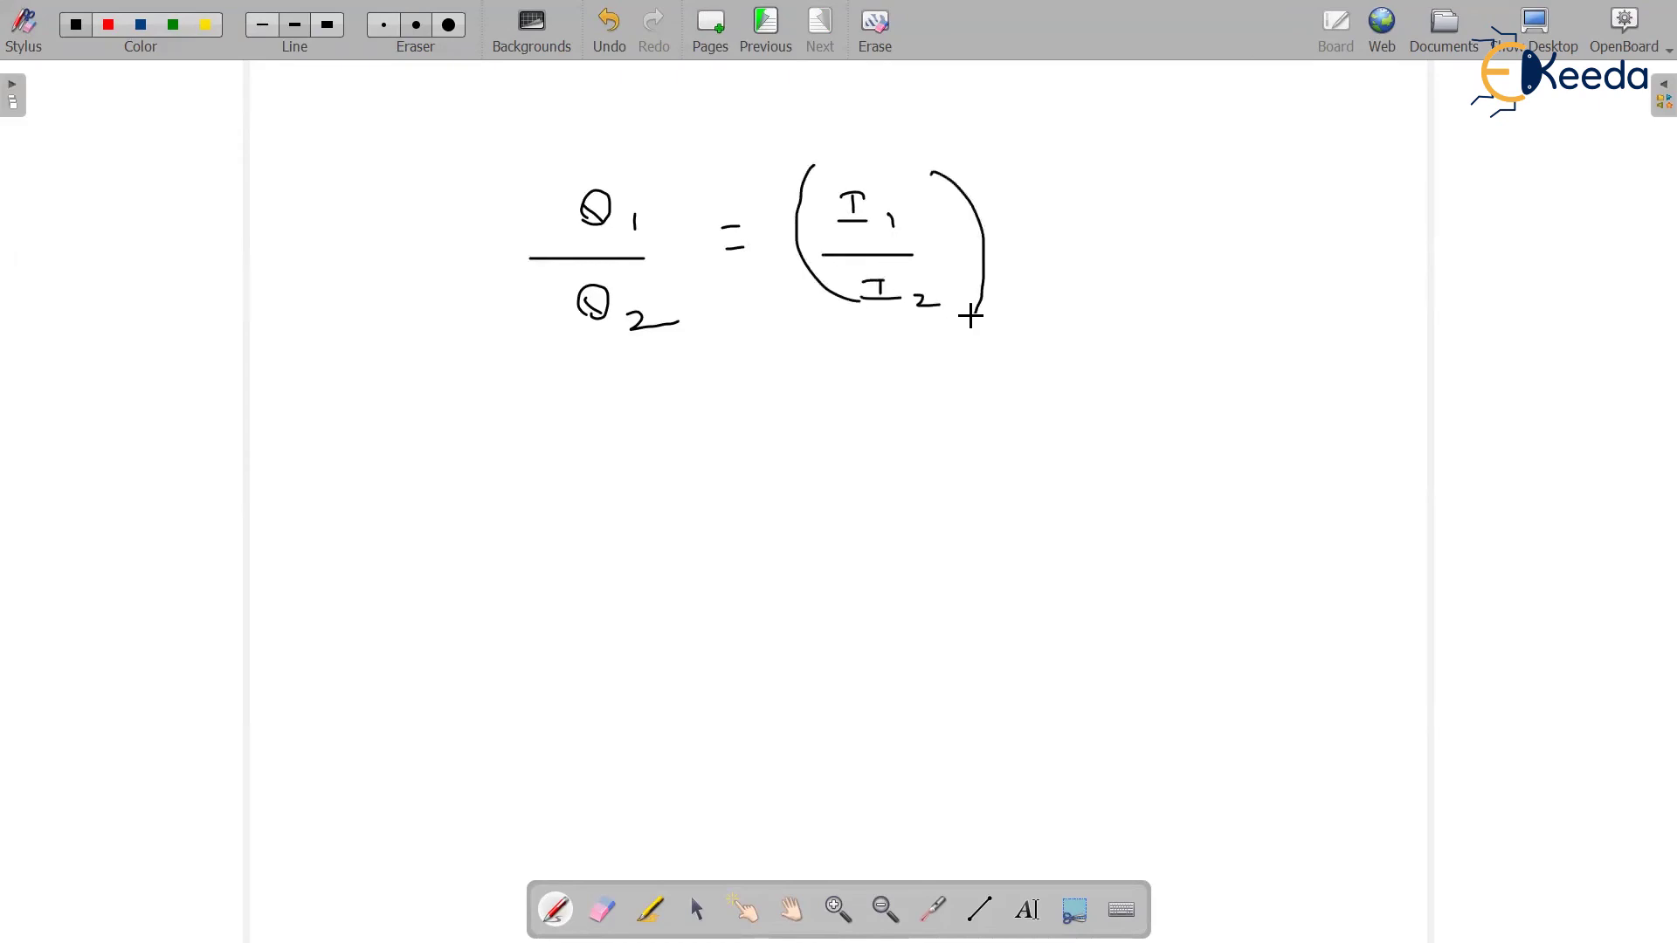
{"action": "left_click_drag", "start_coordinate": [958, 138], "coordinate": [990, 159]}
Begin the substitution line below with '= ' and the numerator 100
{"action": "left_click_drag", "start_coordinate": [757, 450], "coordinate": [775, 450]}
{"action": "left_click_drag", "start_coordinate": [760, 473], "coordinate": [787, 474]}
{"action": "mouse_move", "coordinate": [609, 456]}
{"action": "left_mouse_down"}
{"action": "mouse_move", "coordinate": [612, 482]}
{"action": "mouse_move", "coordinate": [711, 509]}
{"action": "mouse_move", "coordinate": [671, 558]}
{"action": "mouse_move", "coordinate": [742, 562]}
{"action": "left_mouse_up"}
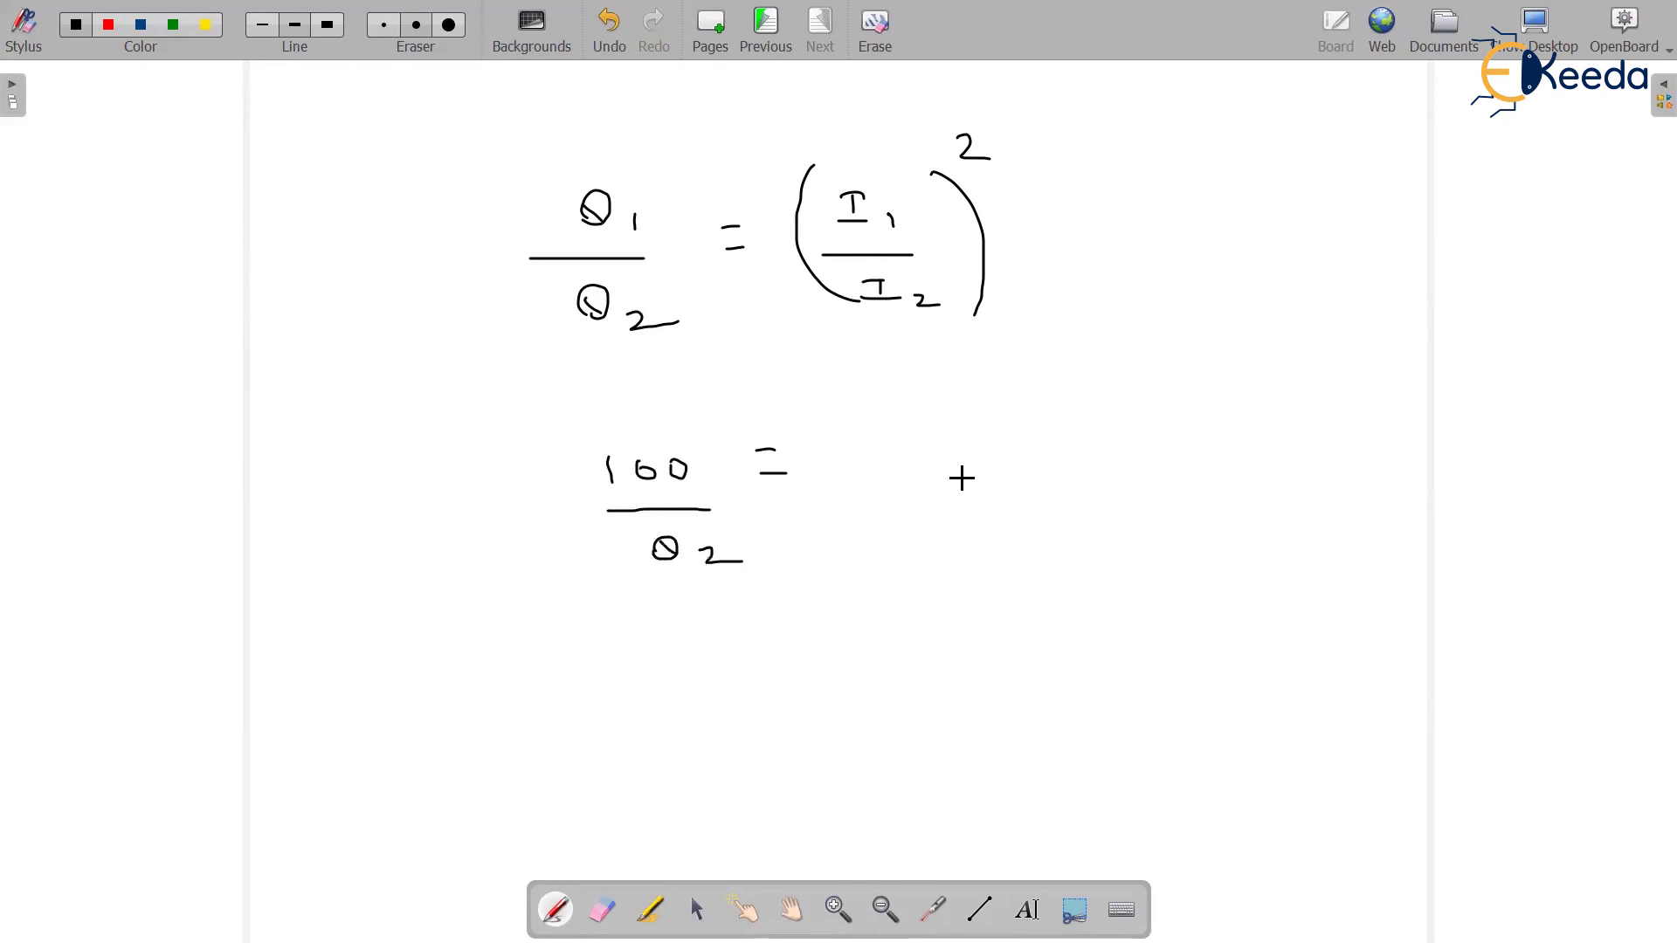
Write (1mA/0.5mA)² after the equals sign of 100/θ2 =
{"action": "left_click_drag", "start_coordinate": [841, 433], "coordinate": [880, 532]}
{"action": "mouse_move", "coordinate": [972, 434]}
{"action": "left_mouse_down"}
{"action": "mouse_move", "coordinate": [1013, 509]}
{"action": "mouse_move", "coordinate": [1002, 545]}
{"action": "left_mouse_up"}
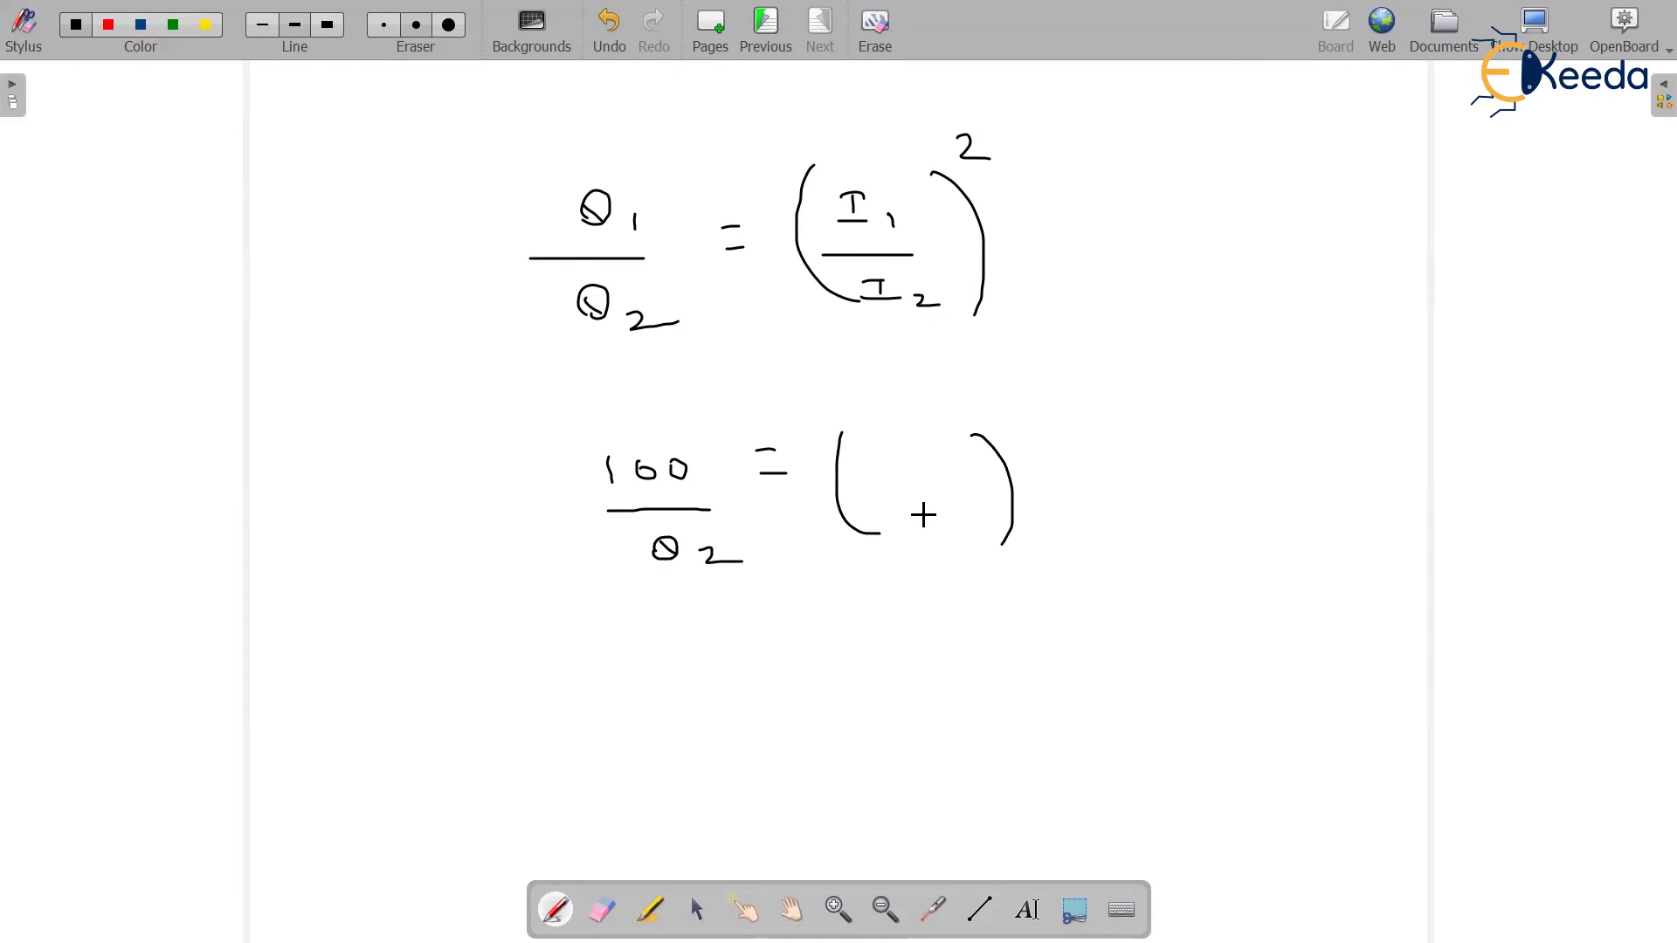
{"action": "left_click_drag", "start_coordinate": [909, 467], "coordinate": [928, 476]}
{"action": "left_click_drag", "start_coordinate": [946, 460], "coordinate": [985, 496]}
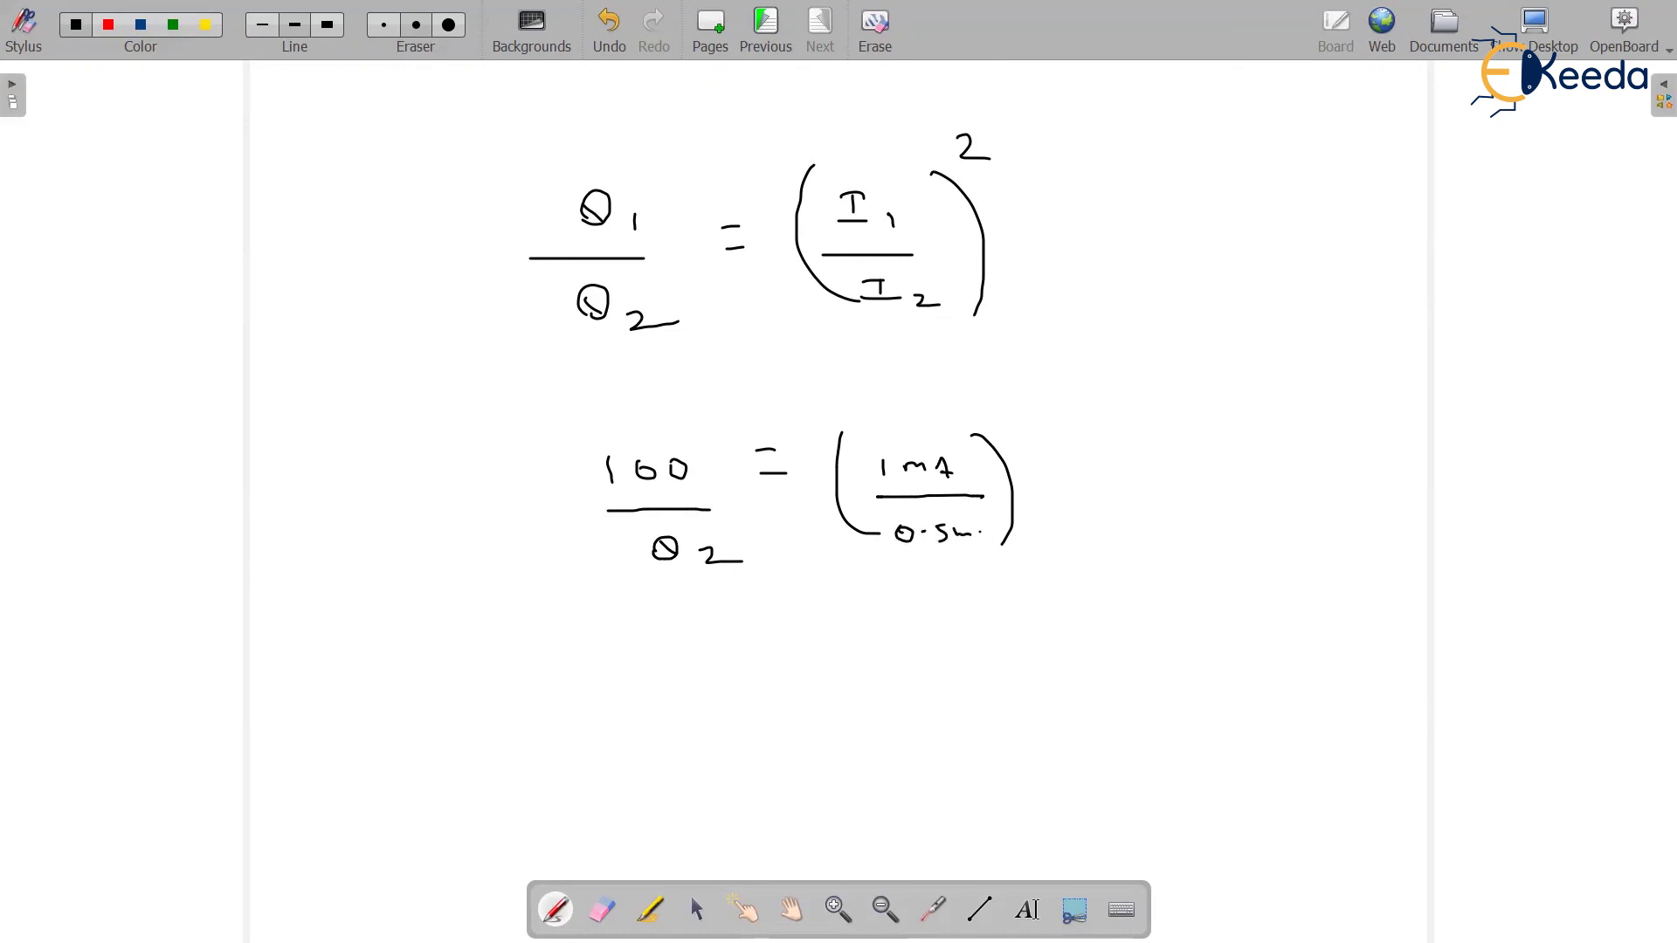
{"action": "left_click_drag", "start_coordinate": [980, 541], "coordinate": [1002, 528]}
{"action": "mouse_move", "coordinate": [996, 411]}
{"action": "left_mouse_down"}
{"action": "mouse_move", "coordinate": [1003, 428]}
{"action": "mouse_move", "coordinate": [1032, 425]}
{"action": "left_mouse_up"}
Start a third line reading θ2 =
{"action": "left_click_drag", "start_coordinate": [671, 662], "coordinate": [688, 667]}
{"action": "mouse_move", "coordinate": [712, 670]}
{"action": "left_mouse_down"}
{"action": "mouse_move", "coordinate": [738, 679]}
{"action": "mouse_move", "coordinate": [802, 655]}
{"action": "left_mouse_up"}
{"action": "left_click_drag", "start_coordinate": [792, 670], "coordinate": [794, 671]}
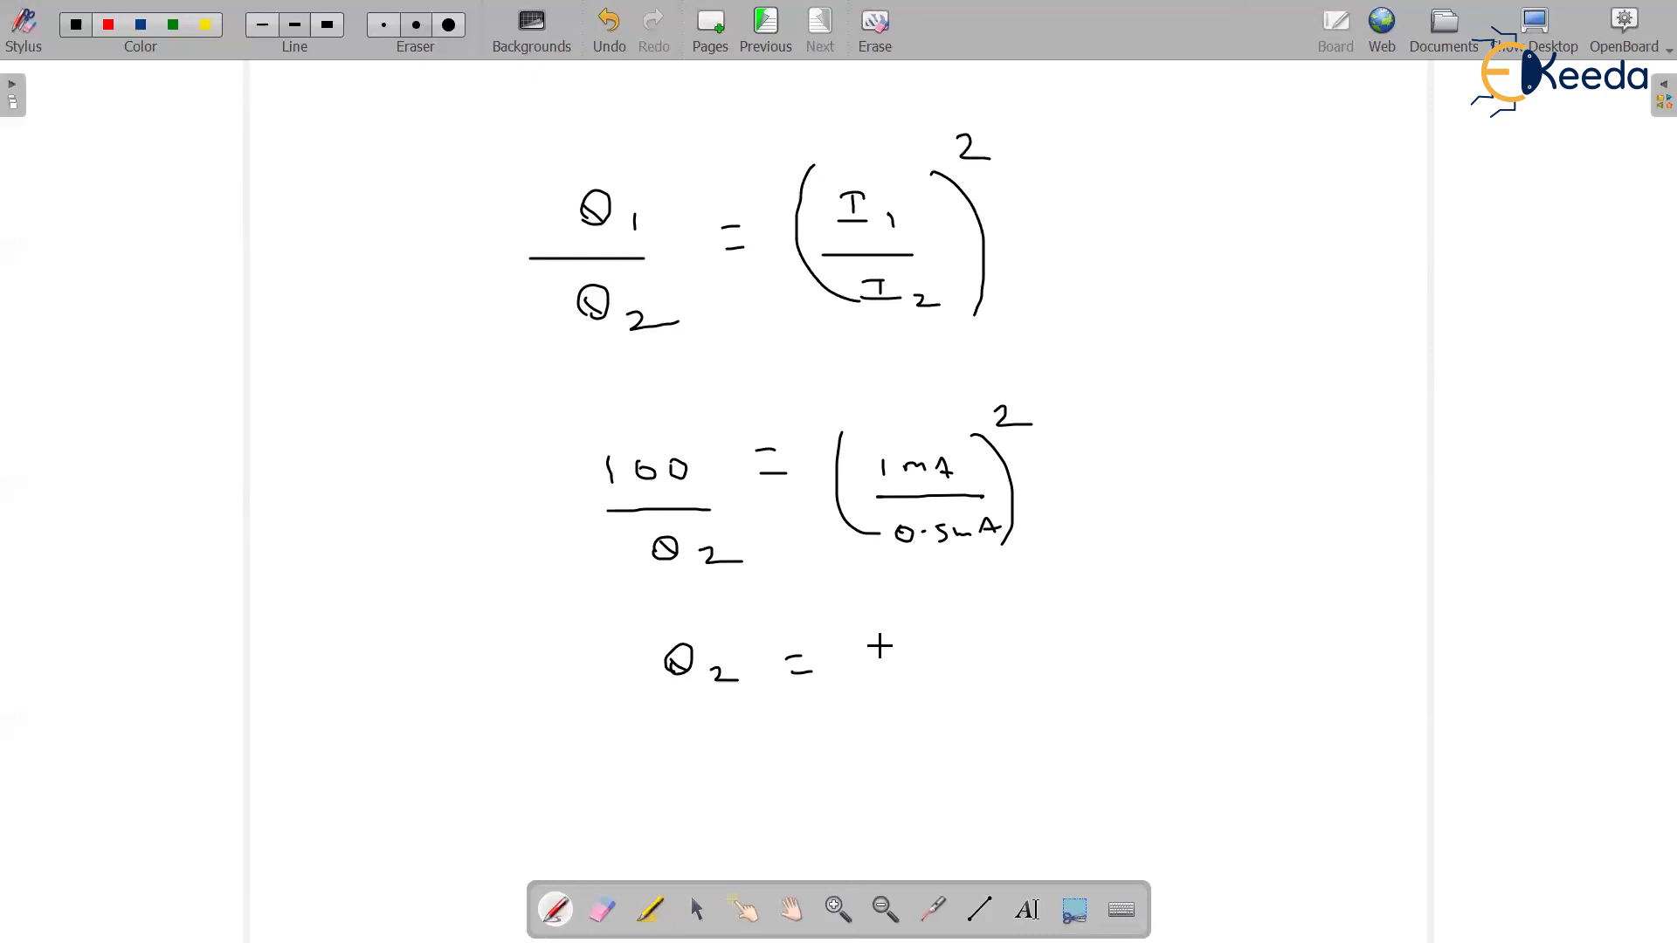
Write 100/4 = 25V after θ2 = and double-underline the 25V answer
{"action": "mouse_move", "coordinate": [910, 645]}
{"action": "left_mouse_down"}
{"action": "mouse_move", "coordinate": [912, 670]}
{"action": "mouse_move", "coordinate": [966, 653]}
{"action": "mouse_move", "coordinate": [1016, 686]}
{"action": "left_mouse_up"}
{"action": "left_click_drag", "start_coordinate": [965, 712], "coordinate": [1002, 731]}
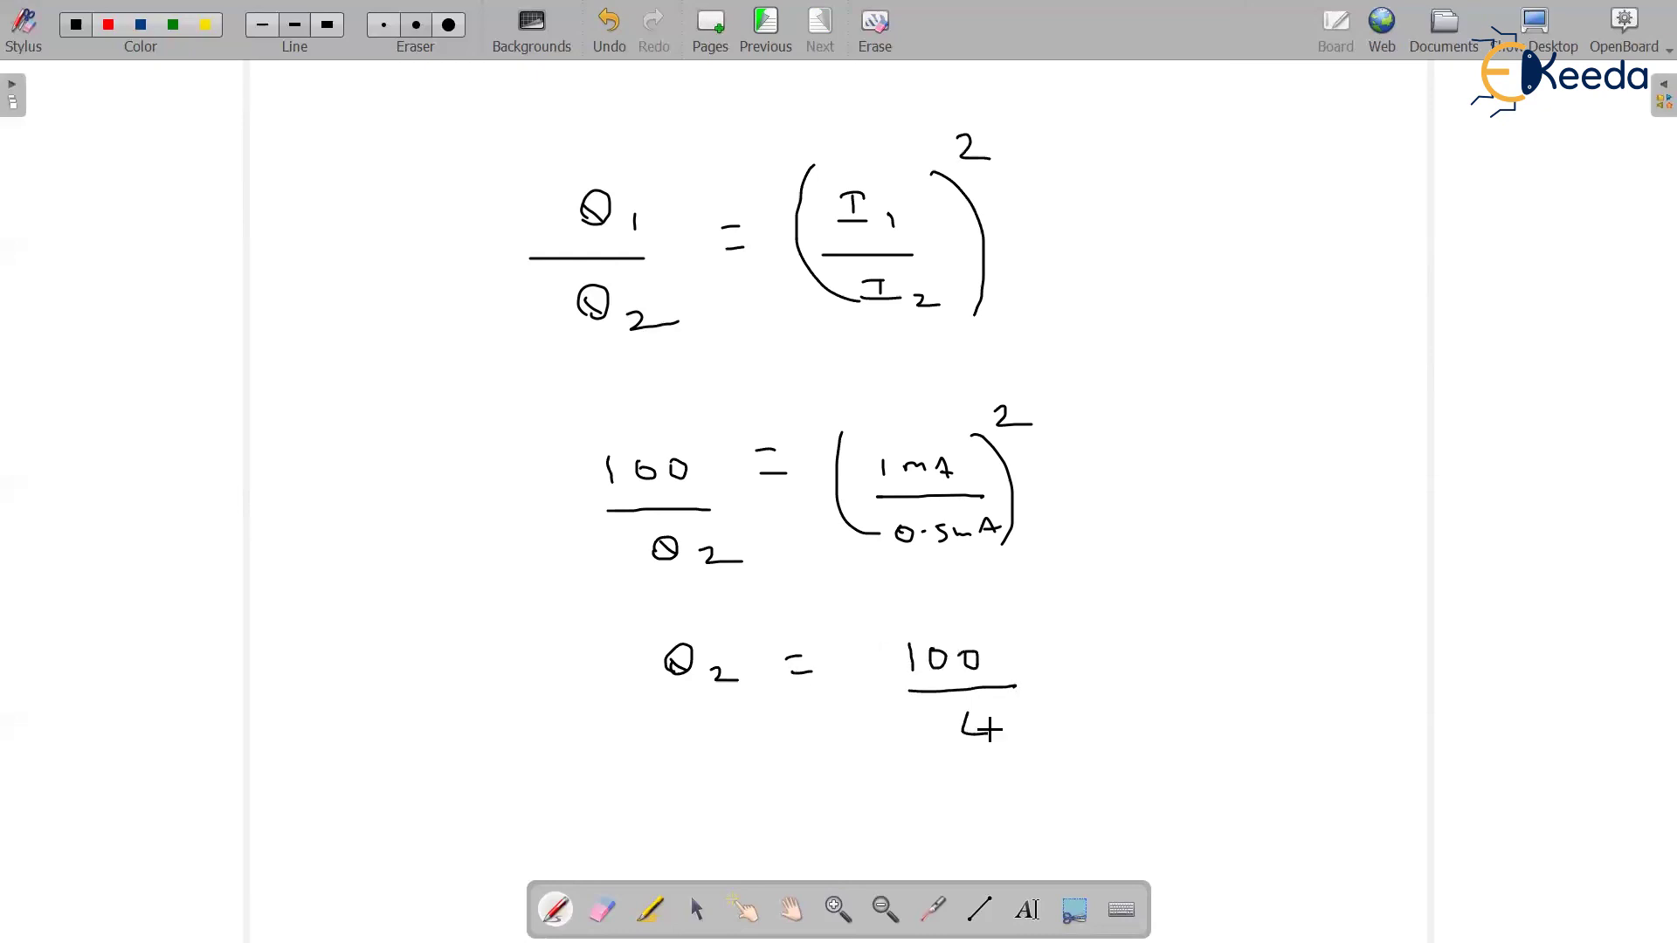
{"action": "mouse_move", "coordinate": [1062, 663]}
{"action": "left_mouse_down"}
{"action": "mouse_move", "coordinate": [1098, 662]}
{"action": "mouse_move", "coordinate": [1104, 681]}
{"action": "left_mouse_up"}
{"action": "mouse_move", "coordinate": [1183, 645]}
{"action": "left_mouse_down"}
{"action": "mouse_move", "coordinate": [1227, 664]}
{"action": "mouse_move", "coordinate": [1290, 638]}
{"action": "left_mouse_up"}
{"action": "left_click_drag", "start_coordinate": [1195, 713], "coordinate": [1320, 695]}
{"action": "left_click_drag", "start_coordinate": [1224, 724], "coordinate": [1335, 708]}
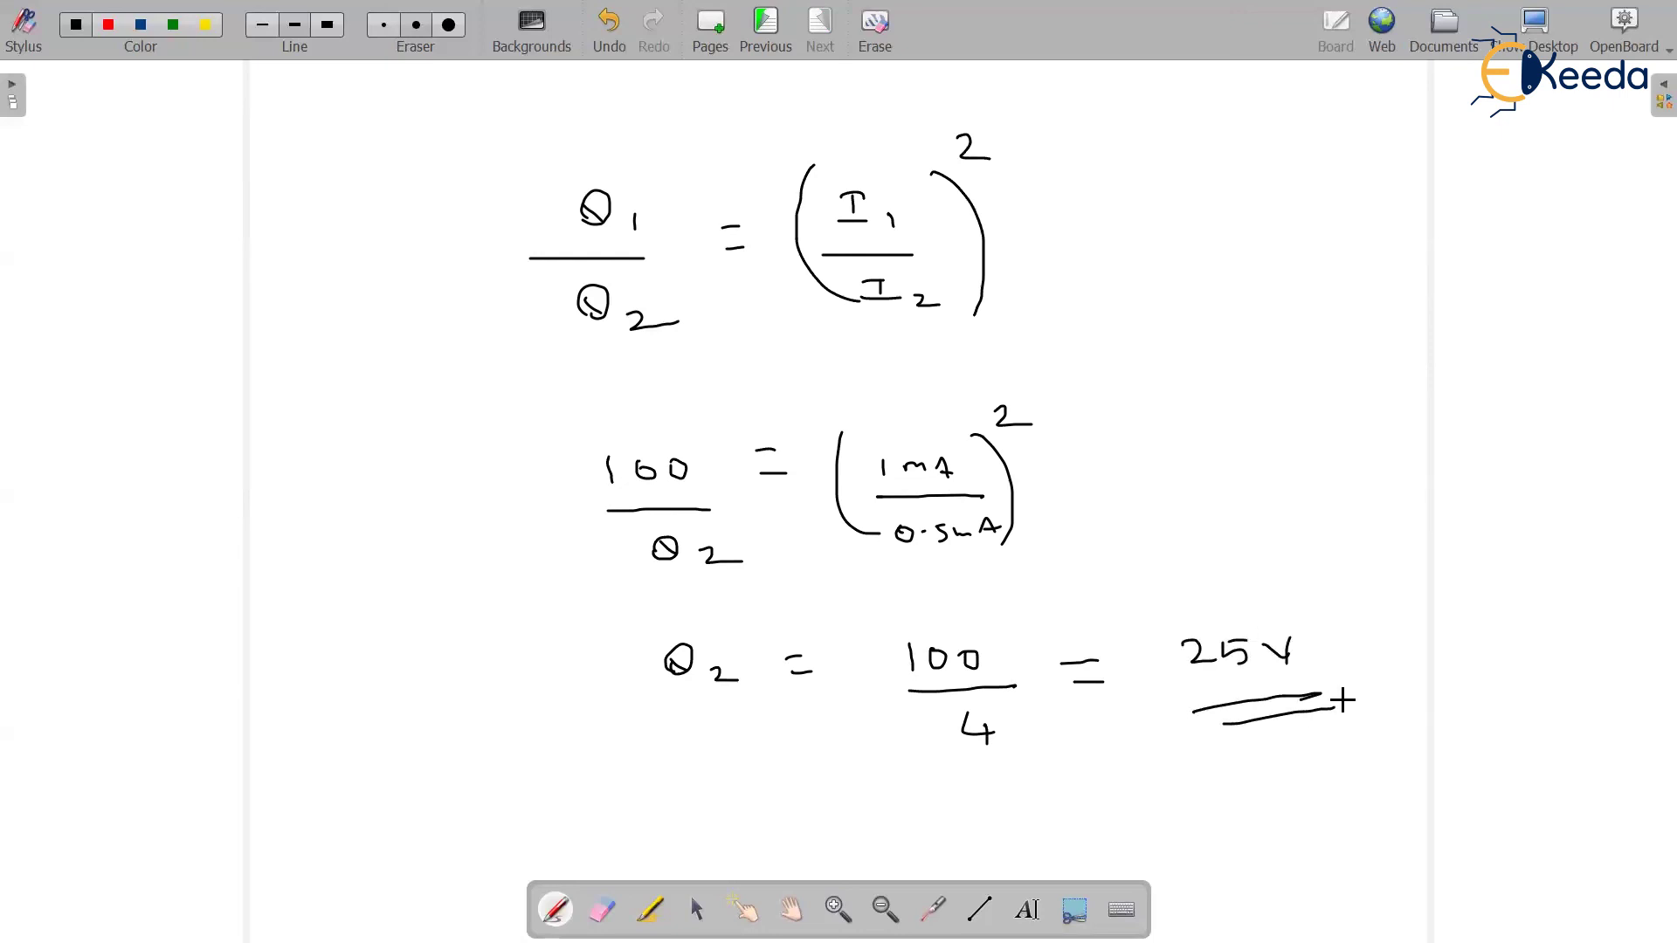